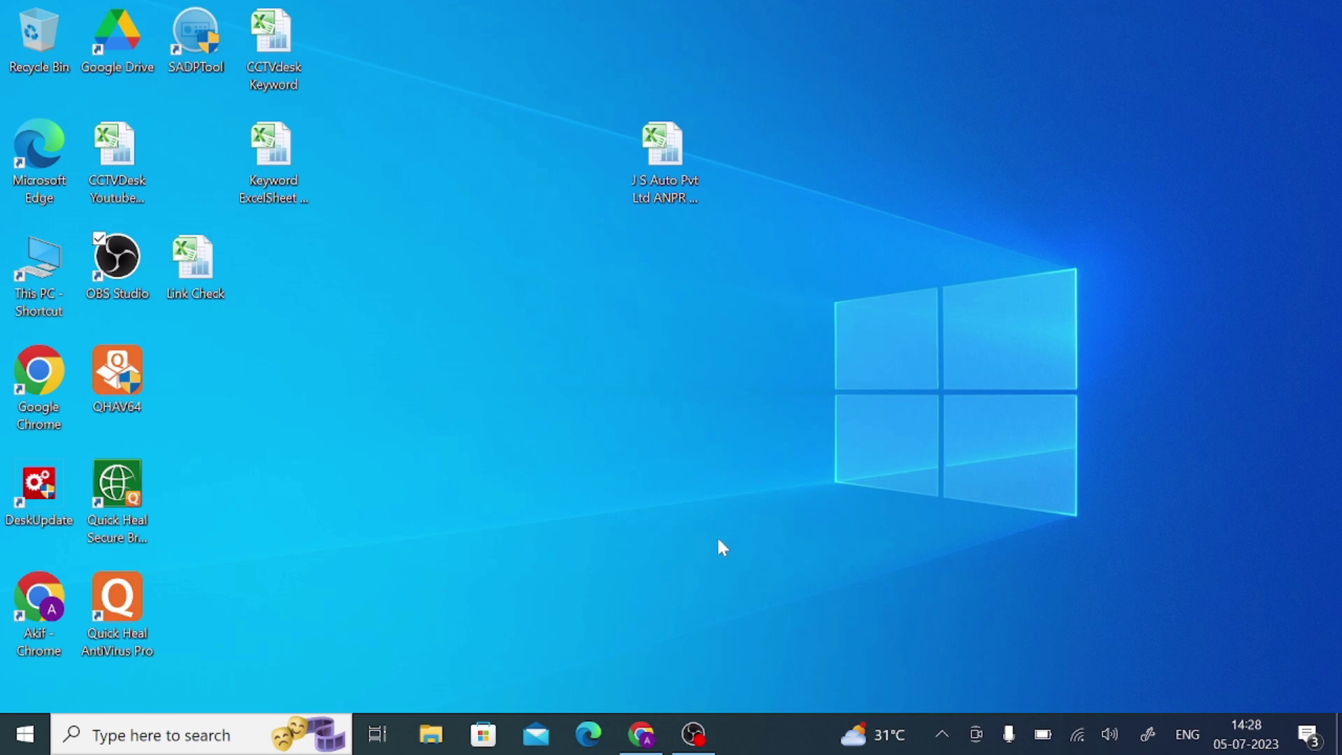
# - Search Google for 'swann security on computer' in a new Chrome tab
pyautogui.click(642, 734)
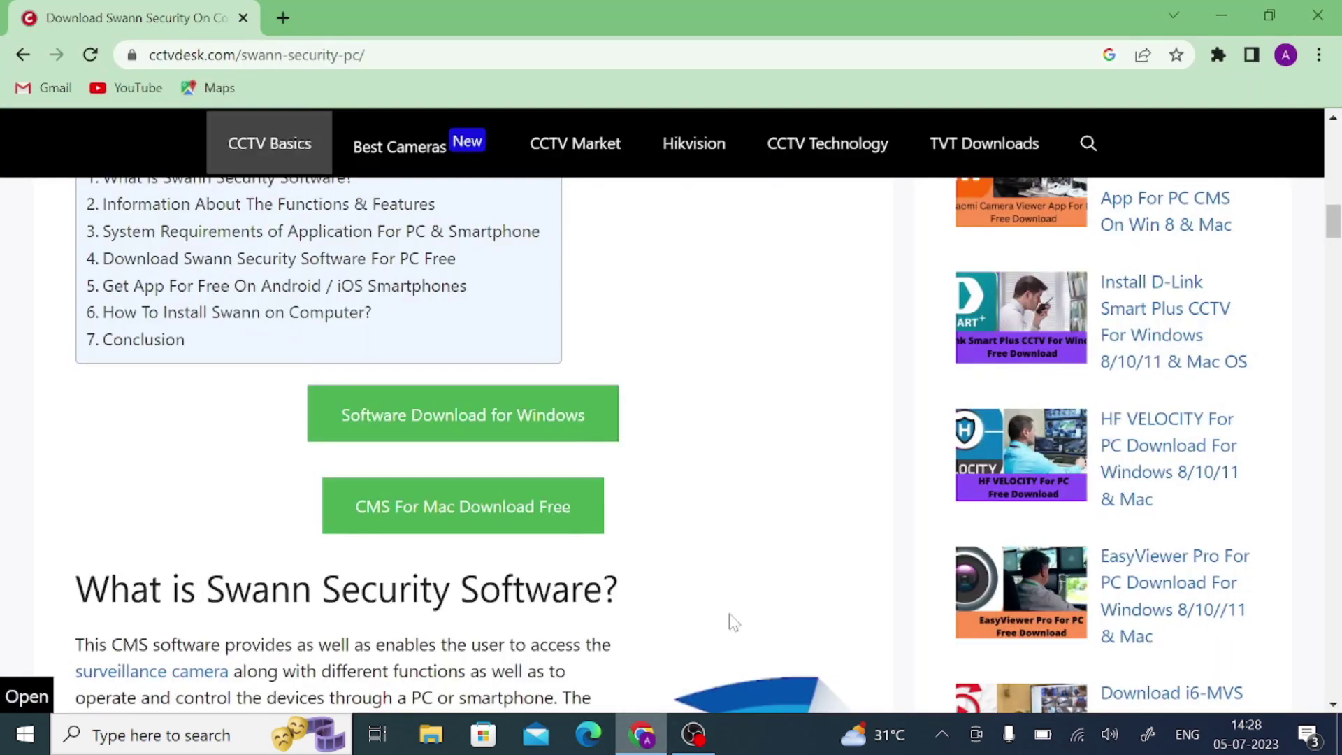
pyautogui.click(283, 18)
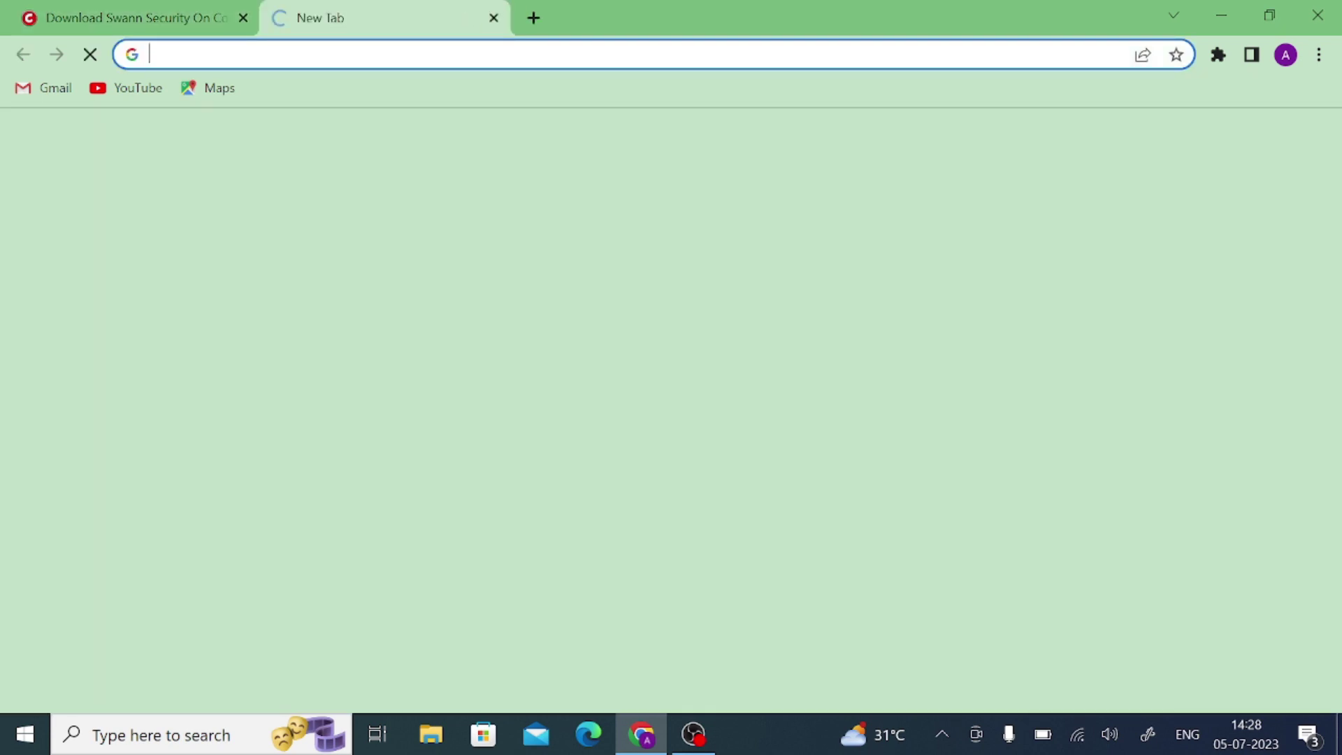
pyautogui.write('swa')
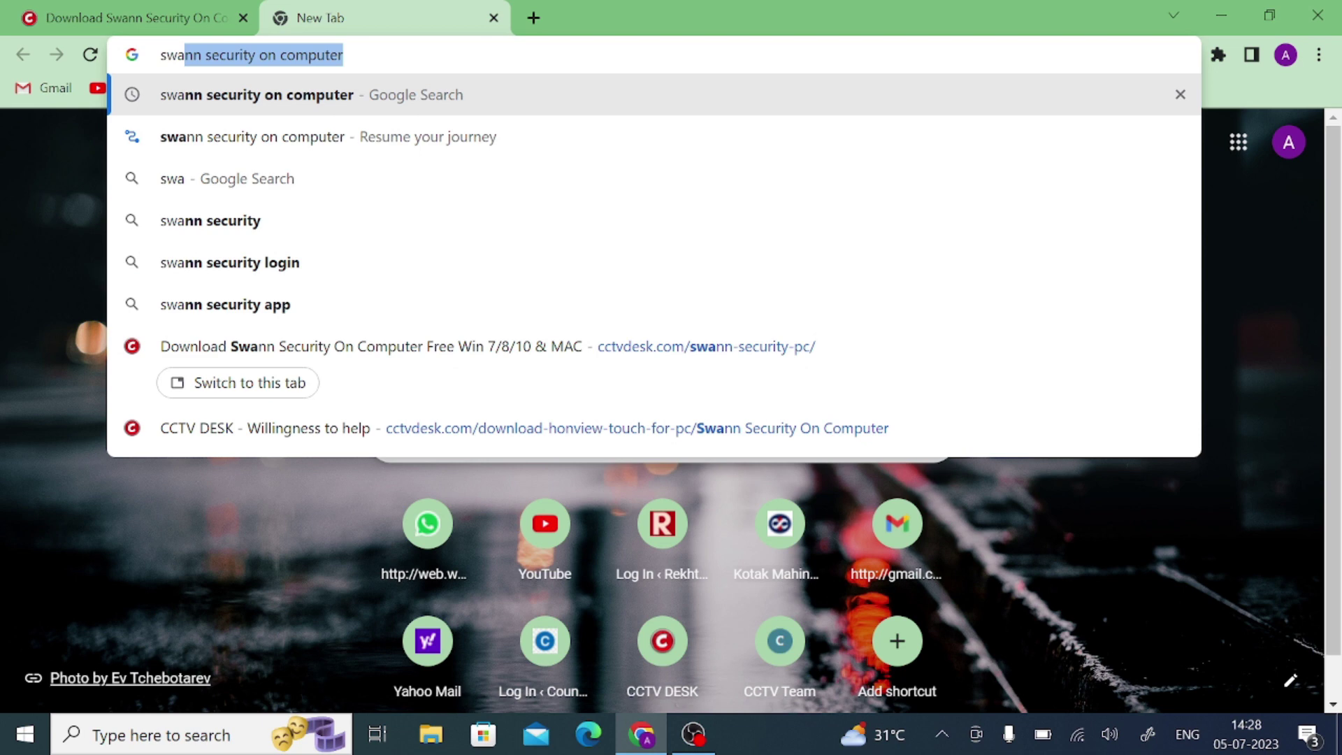
pyautogui.press('Right')
pyautogui.press('Return')
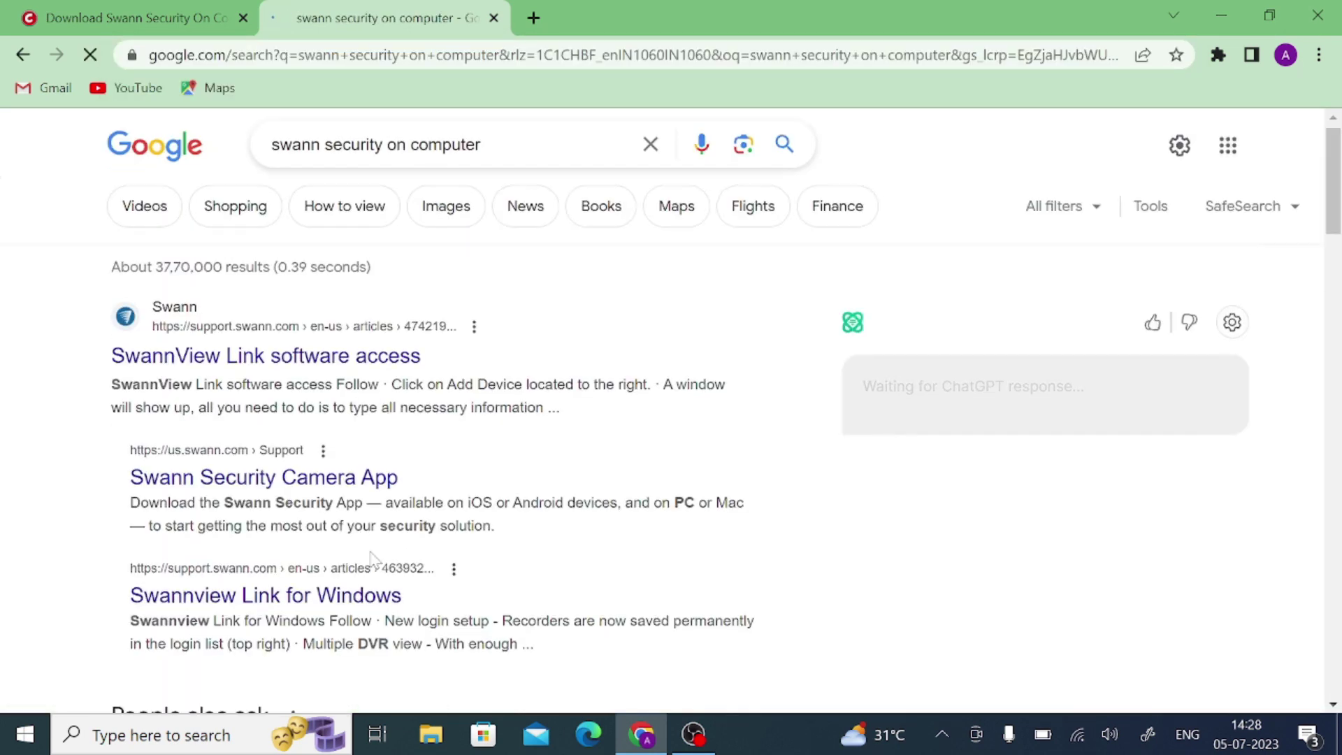
# - Open the CCTV DESK Swann Security download article from the search results
pyautogui.scroll(-3, 370, 560)
pyautogui.scroll(3, 370, 559)
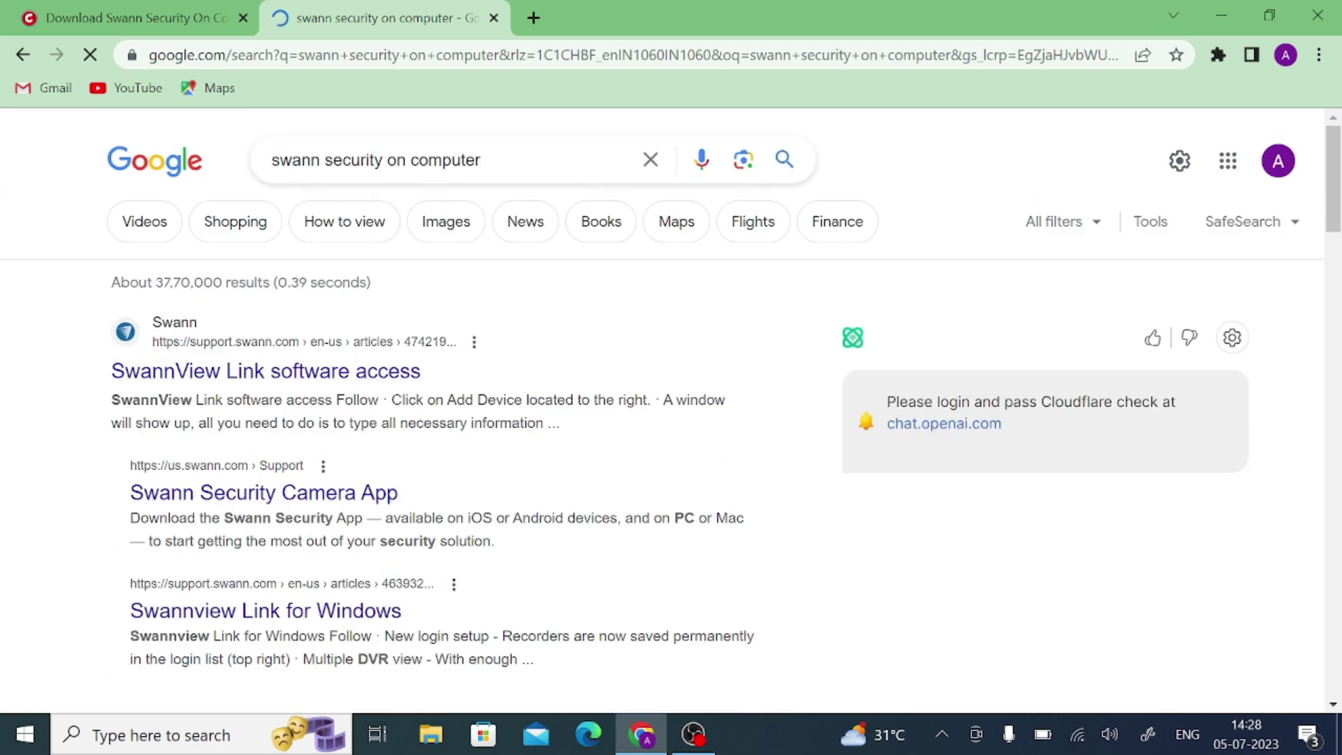
pyautogui.scroll(-9, 259, 409)
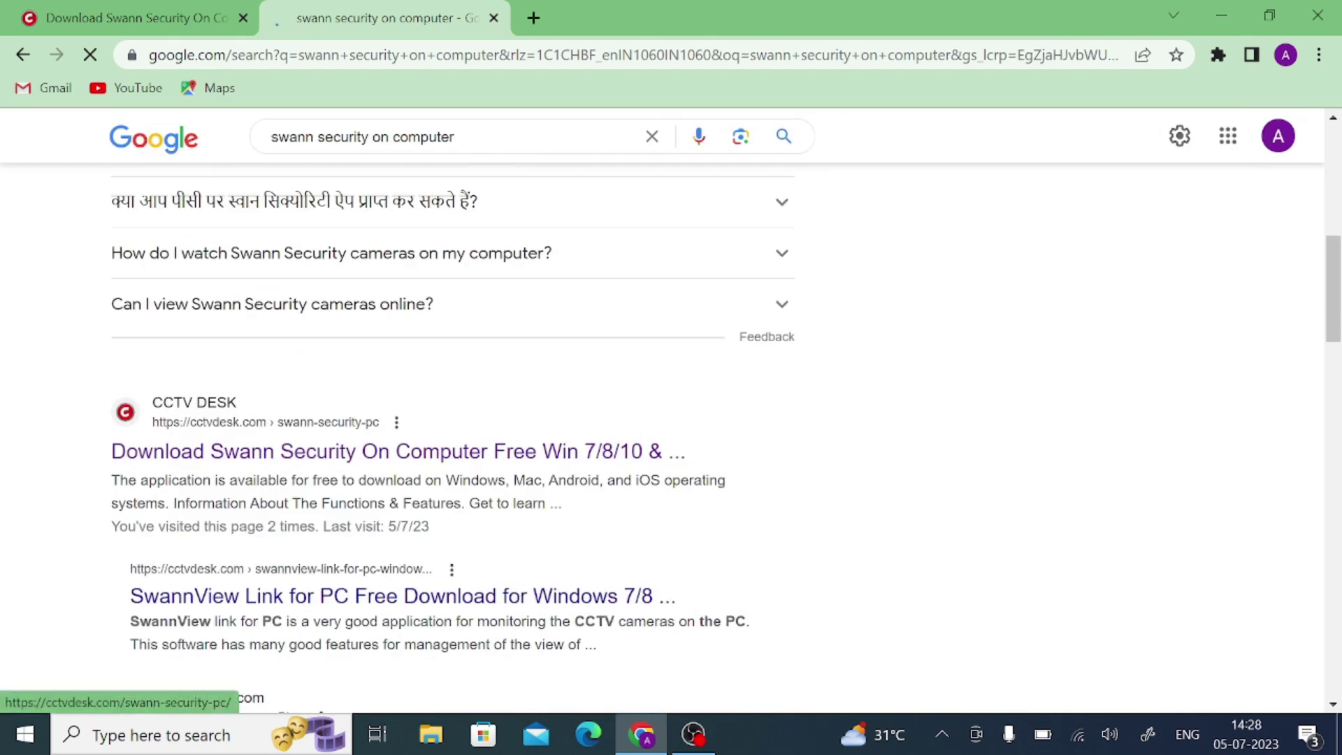
pyautogui.click(487, 453)
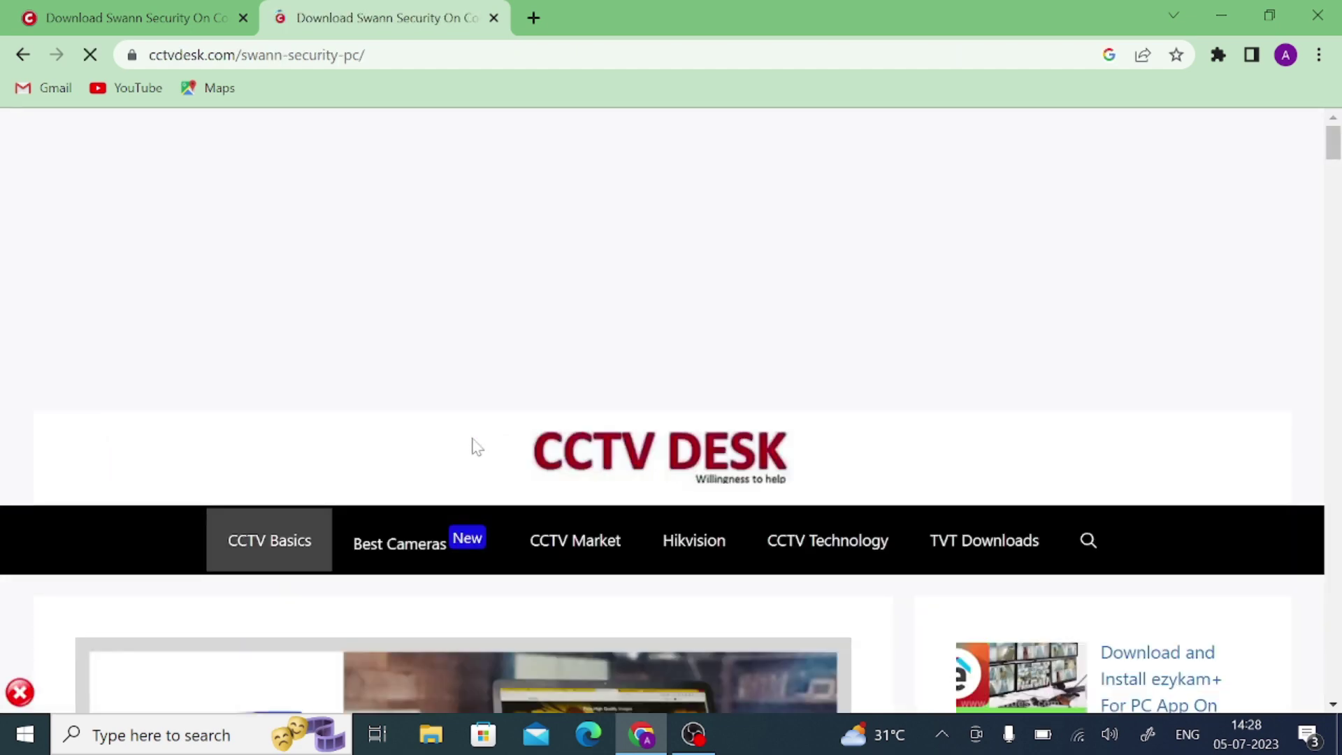
# - Follow the article's 'Software Free Download for Windows' link
pyautogui.scroll(-14, 477, 447)
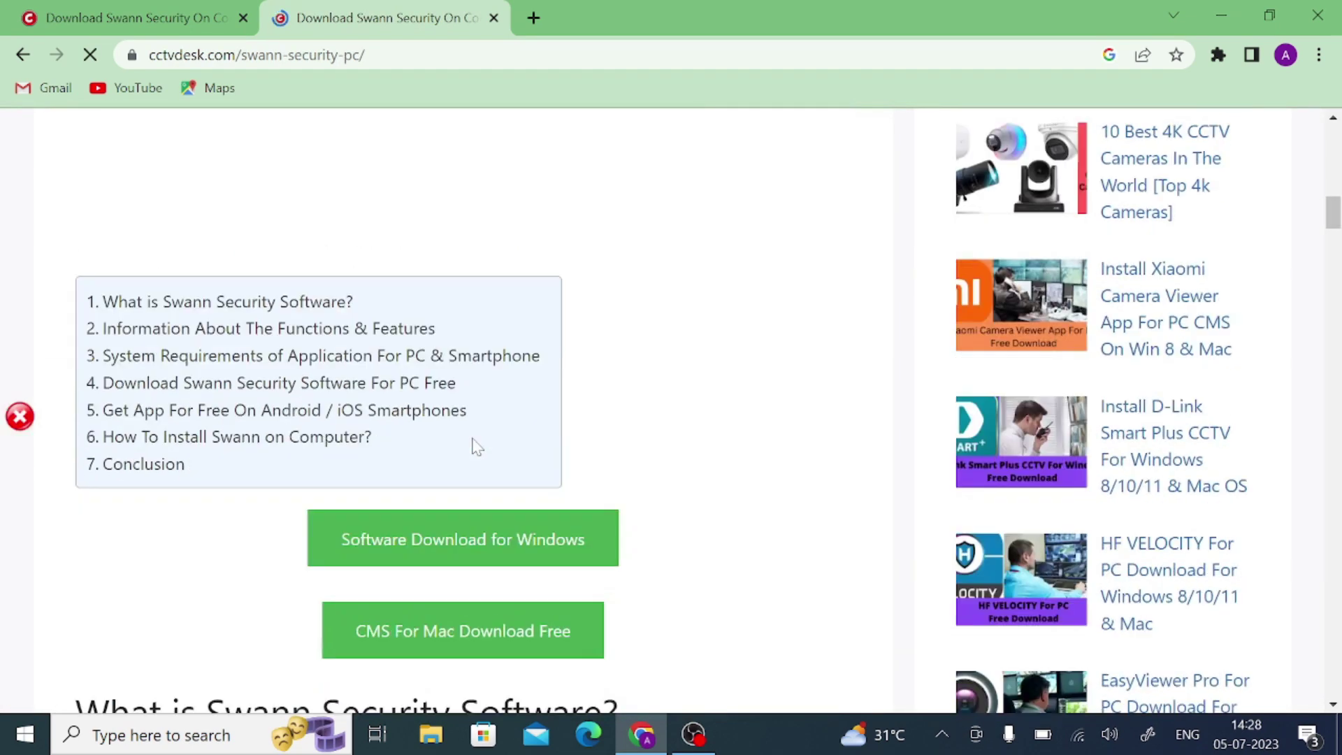
pyautogui.scroll(-4, 477, 448)
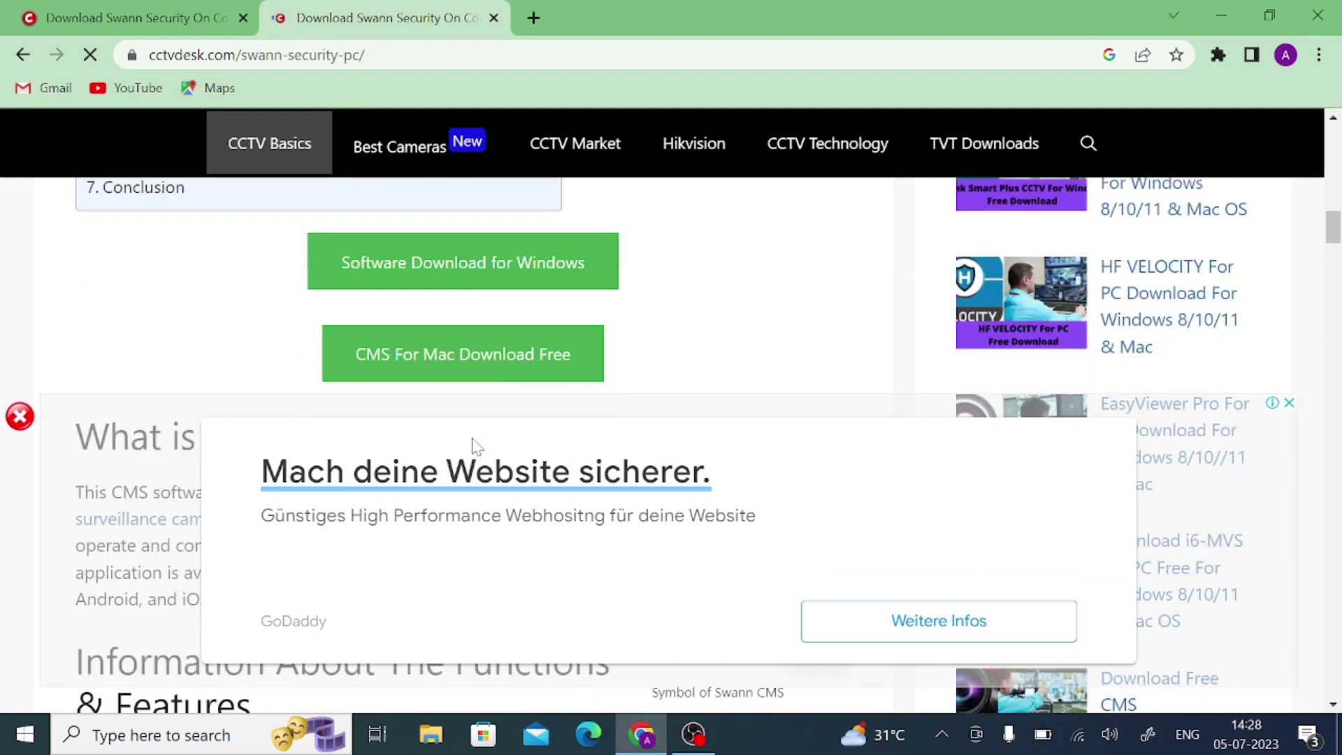
pyautogui.scroll(-1, 474, 446)
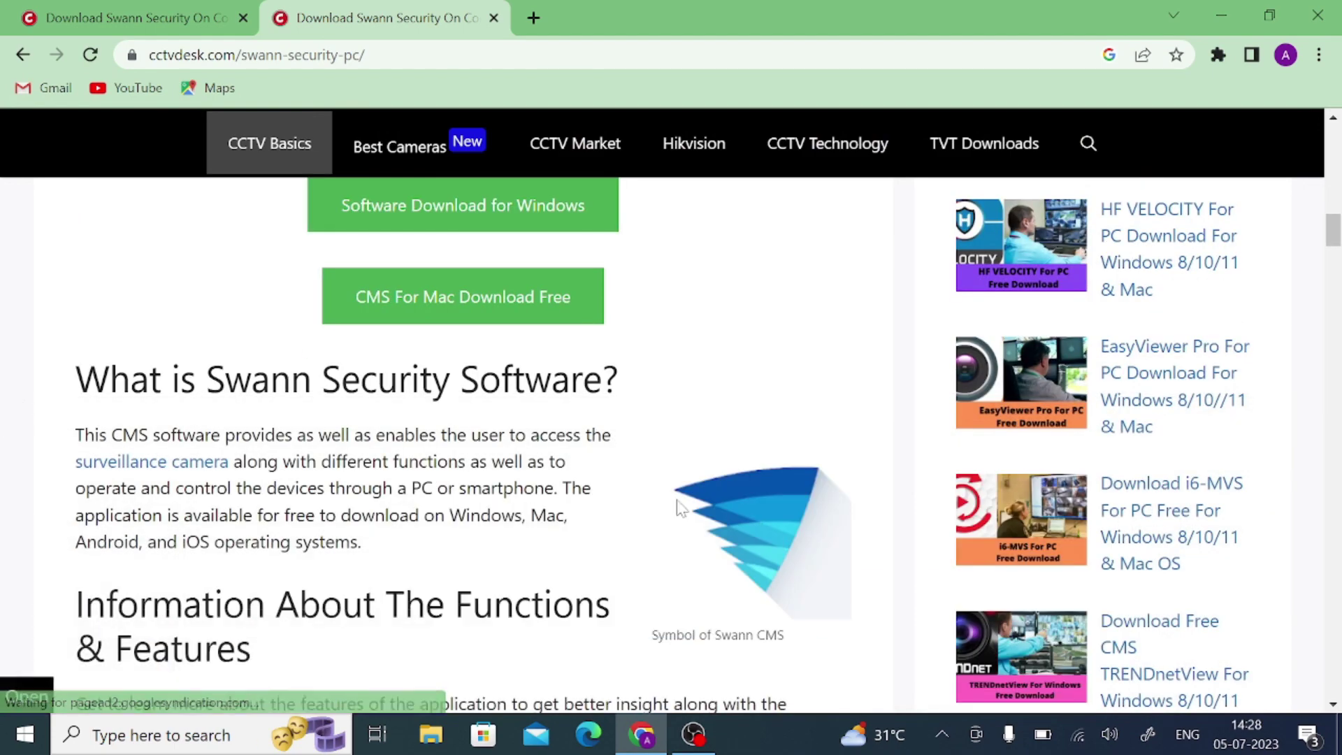
pyautogui.scroll(-18, 682, 509)
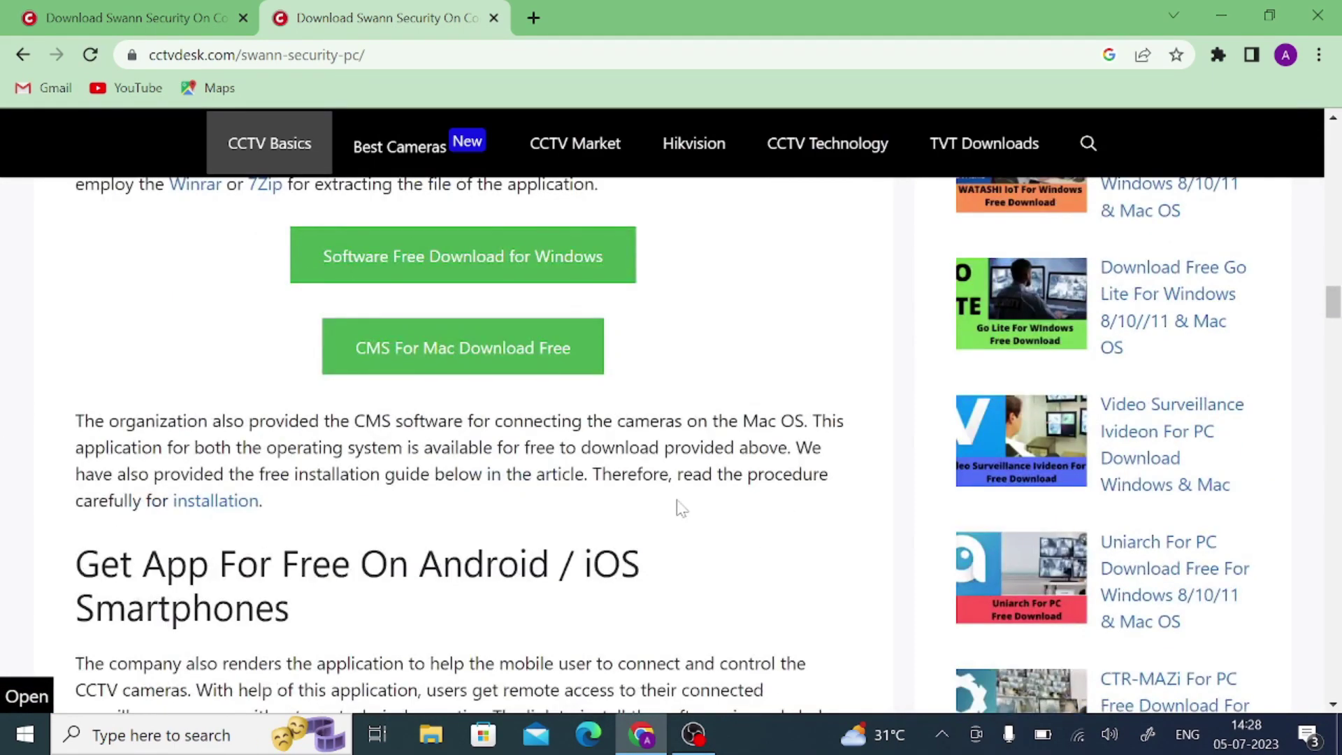
pyautogui.click(408, 265)
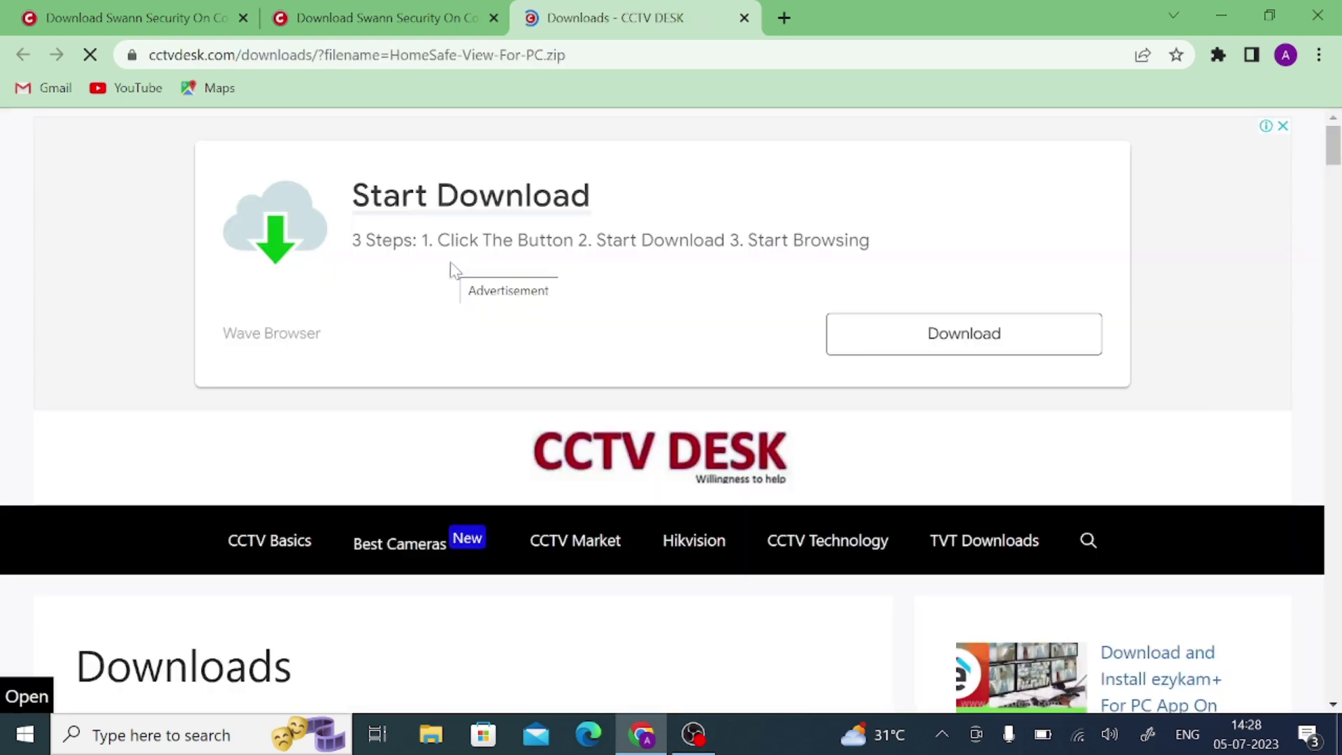
# - Scroll down to the HomeSafe-View-For-PC.zip File Download button after the countdown
pyautogui.scroll(-5, 455, 270)
pyautogui.scroll(-2, 453, 265)
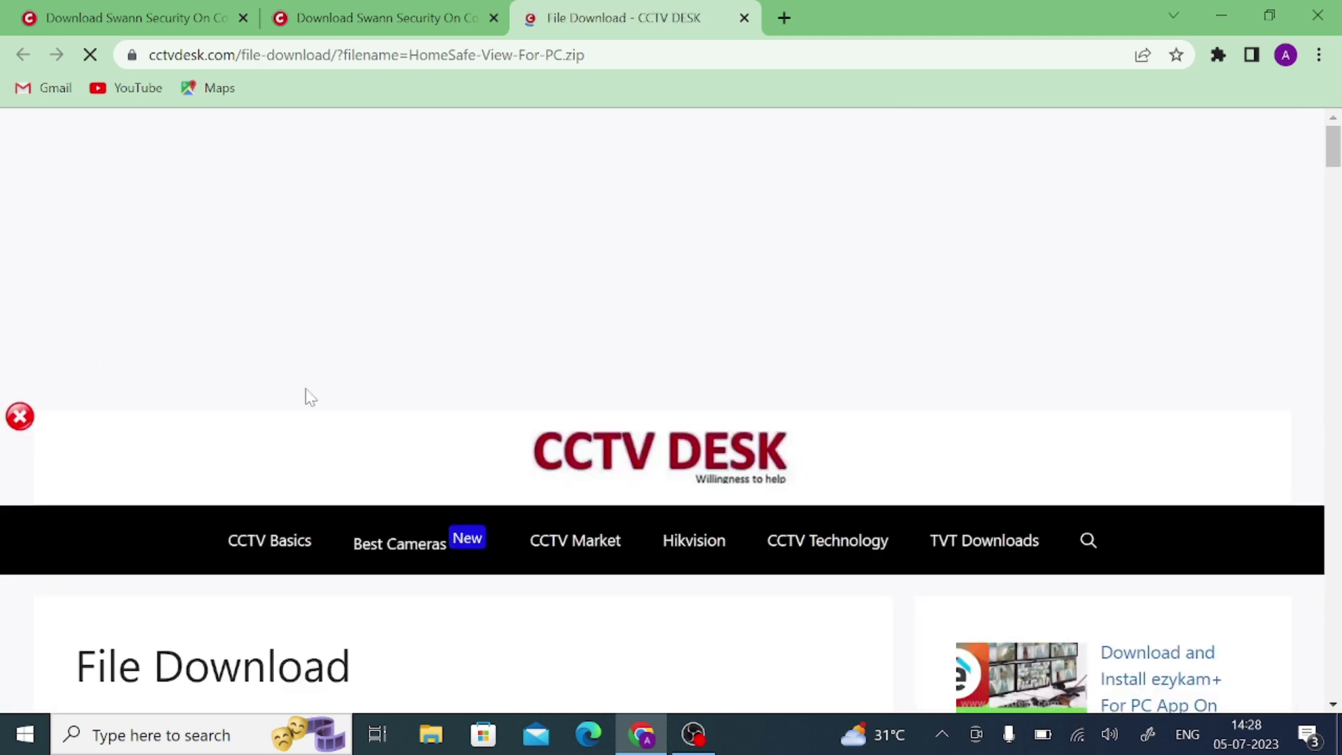
pyautogui.scroll(-5, 307, 395)
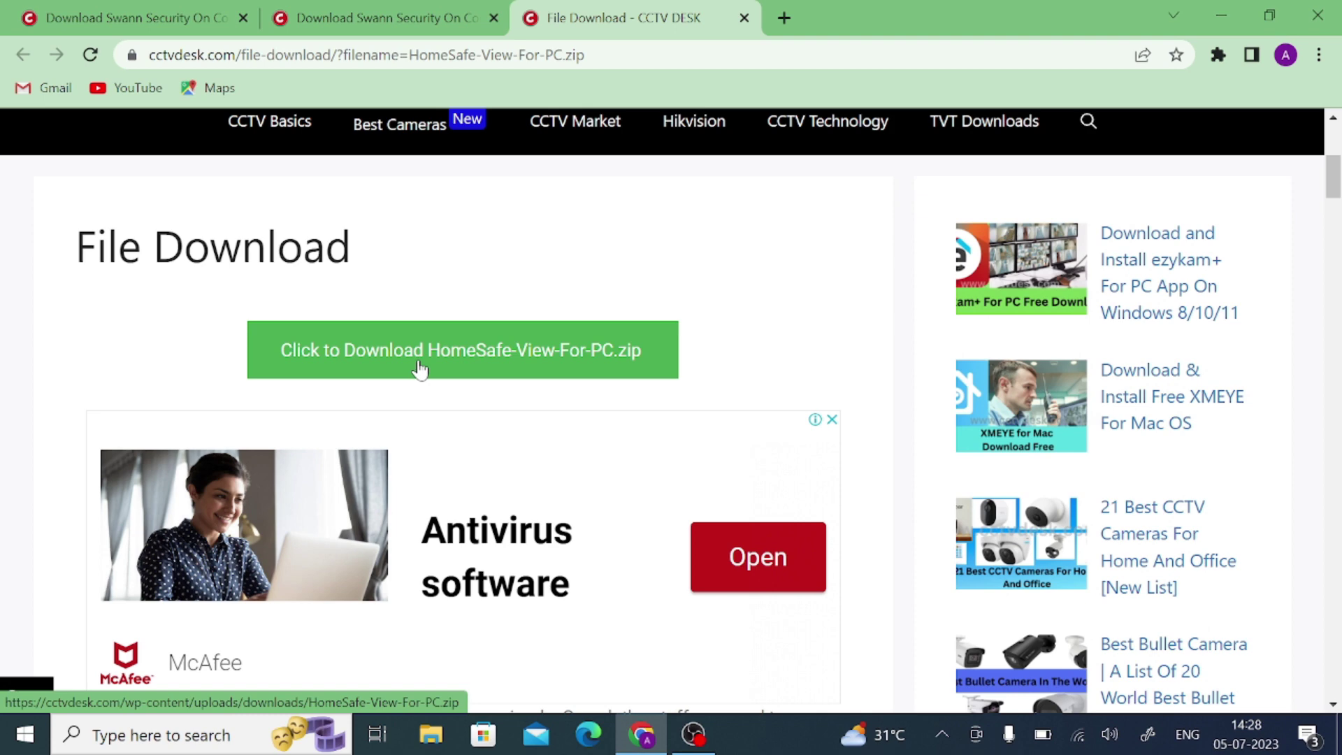
# - Download HomeSafe-View-For-PC.zip, dismiss the ad, and show Chrome's Downloads page
pyautogui.click(483, 367)
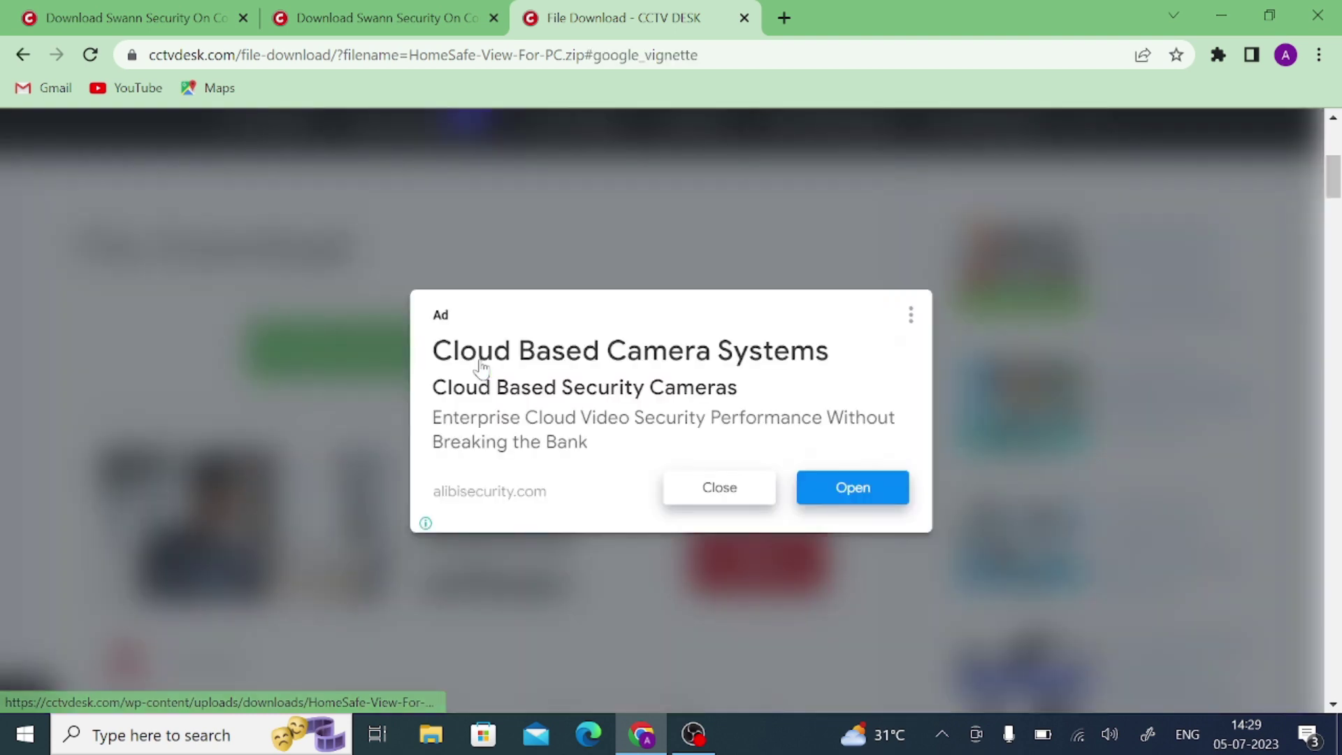
pyautogui.click(720, 489)
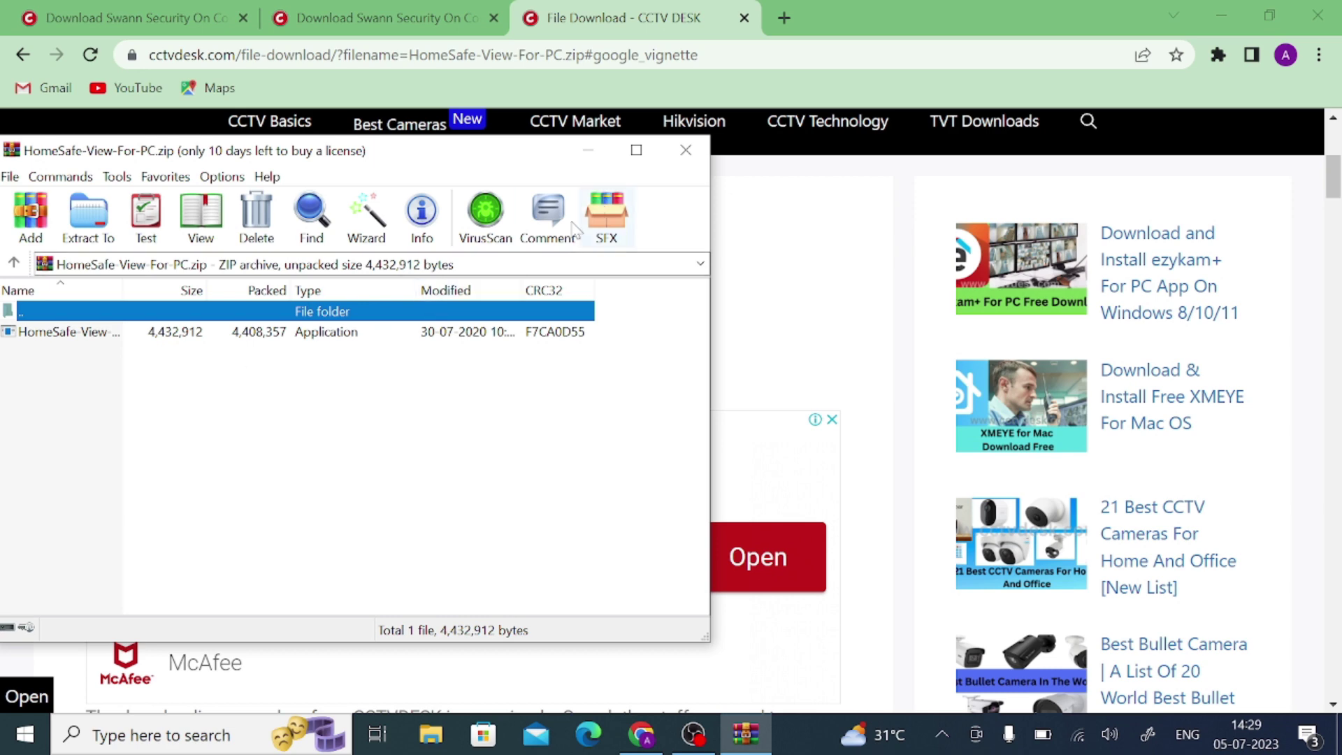
pyautogui.click(1323, 53)
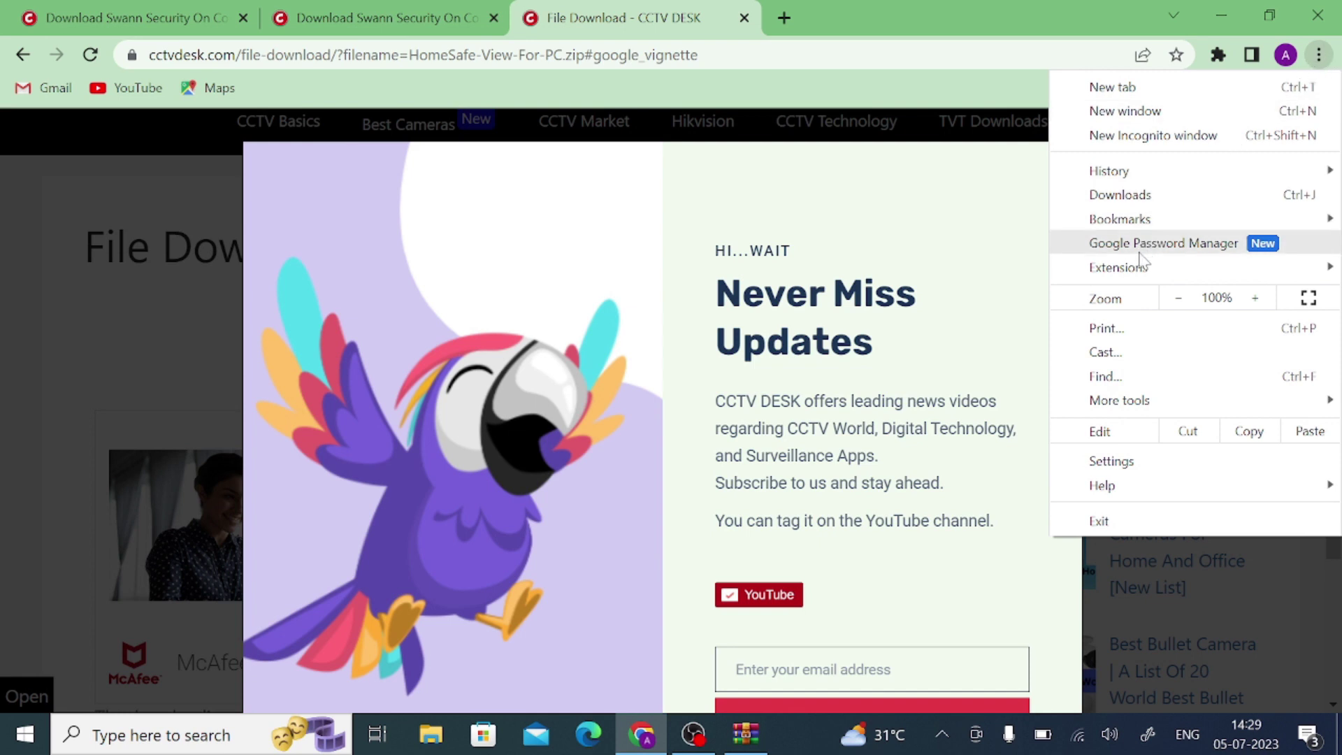
pyautogui.click(1140, 211)
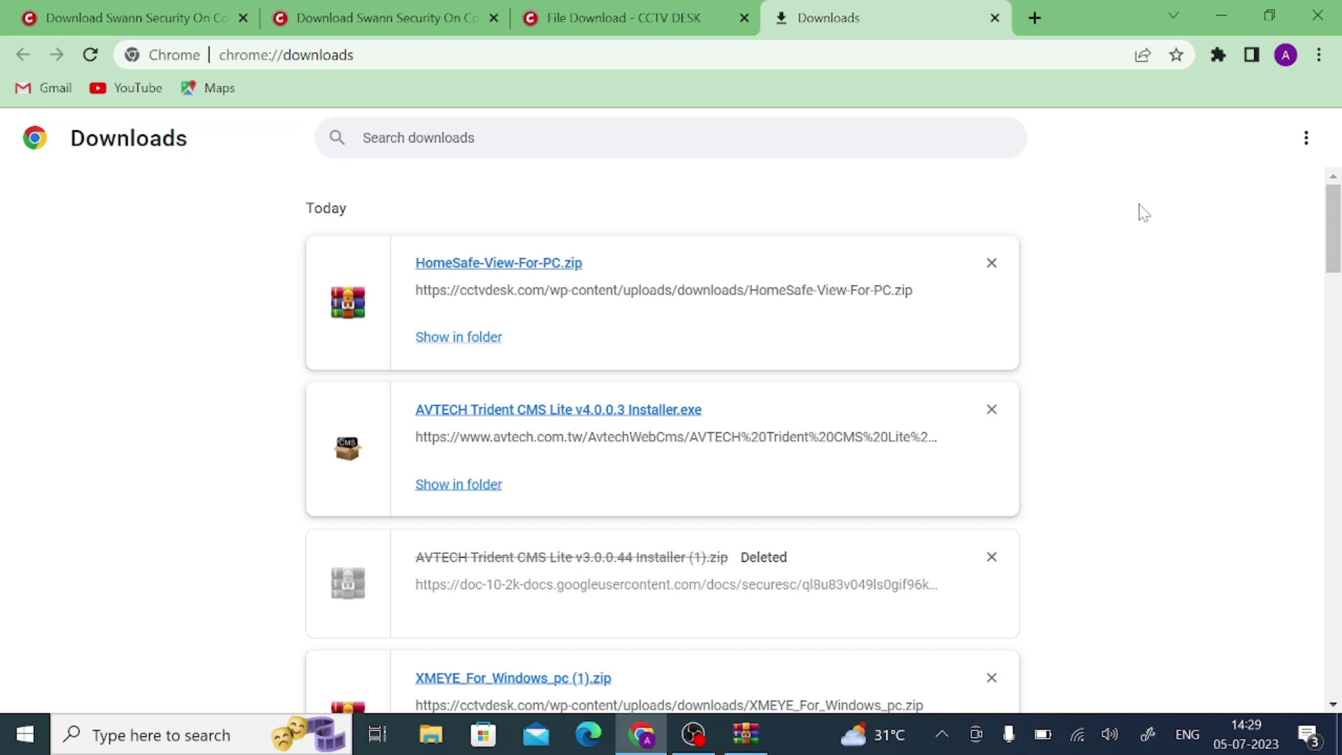
# - Extract HomeSafe-View-For-PC.zip in its Downloads folder
pyautogui.click(463, 342)
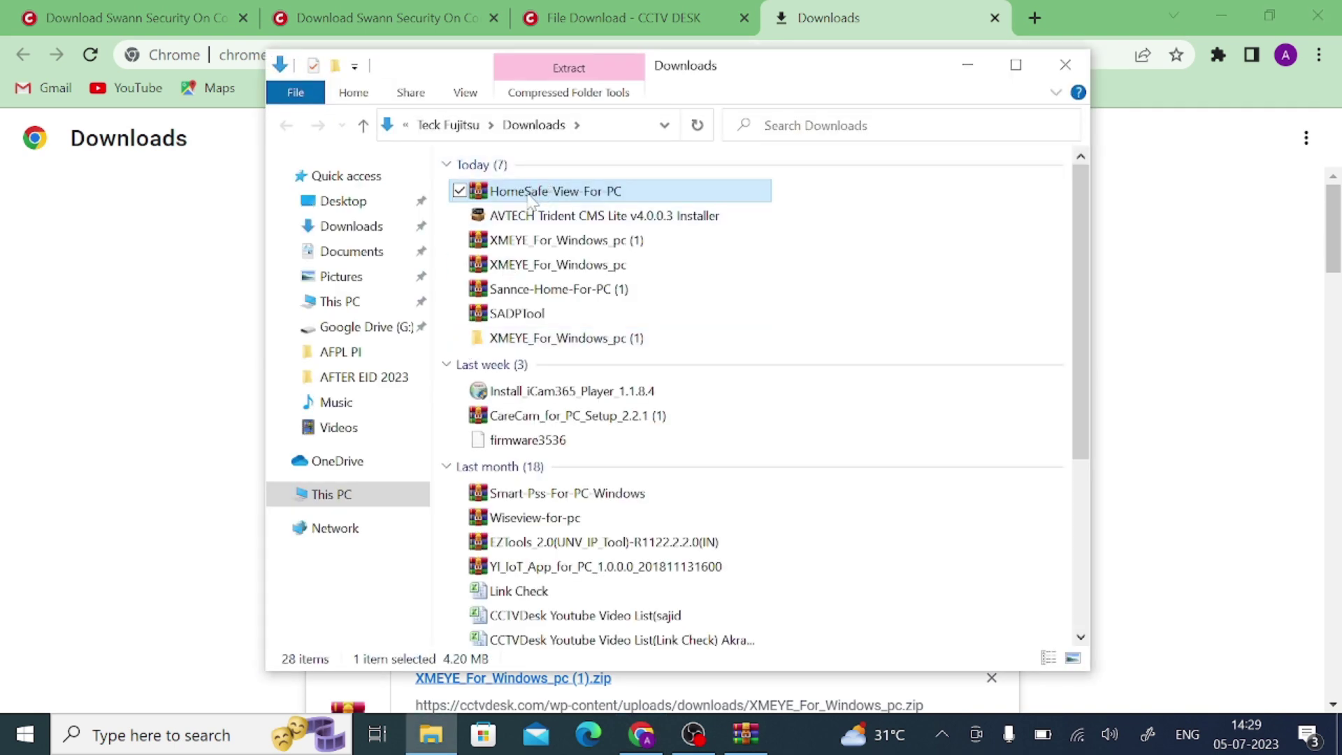
pyautogui.rightClick(527, 192)
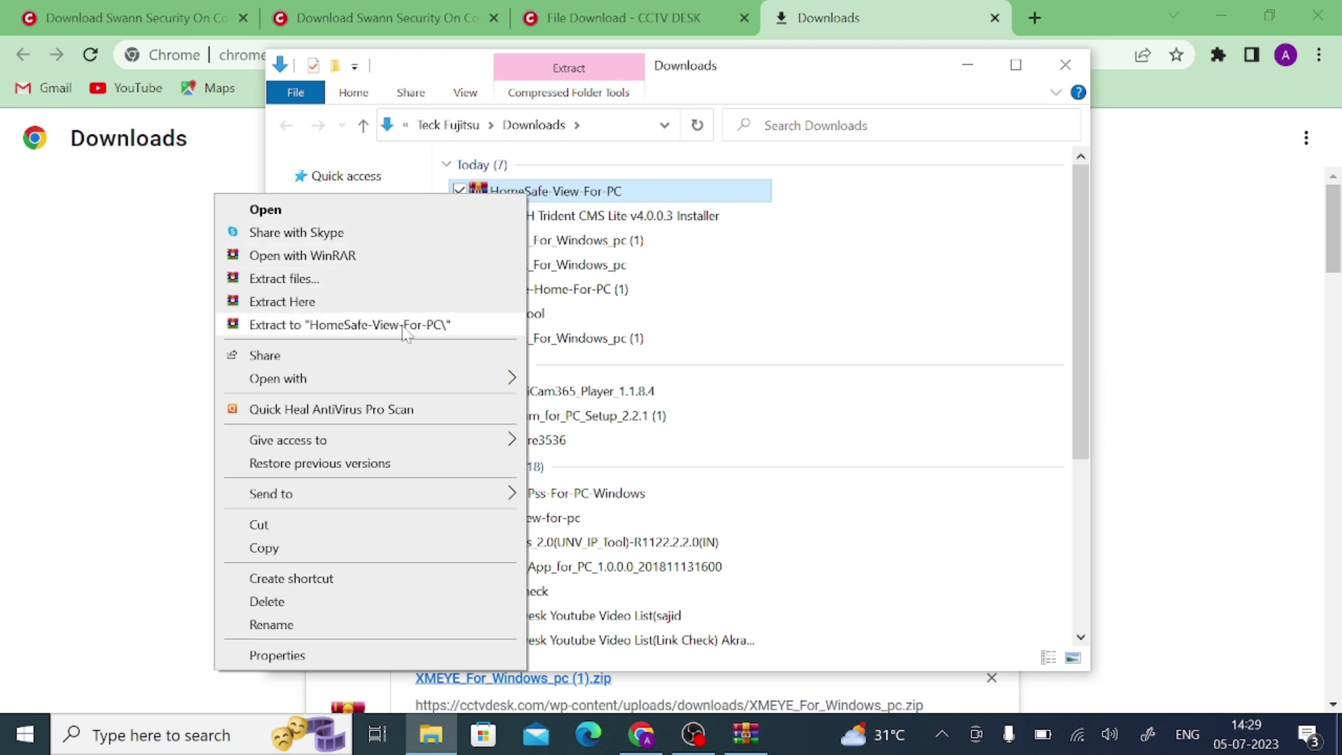
pyautogui.click(409, 305)
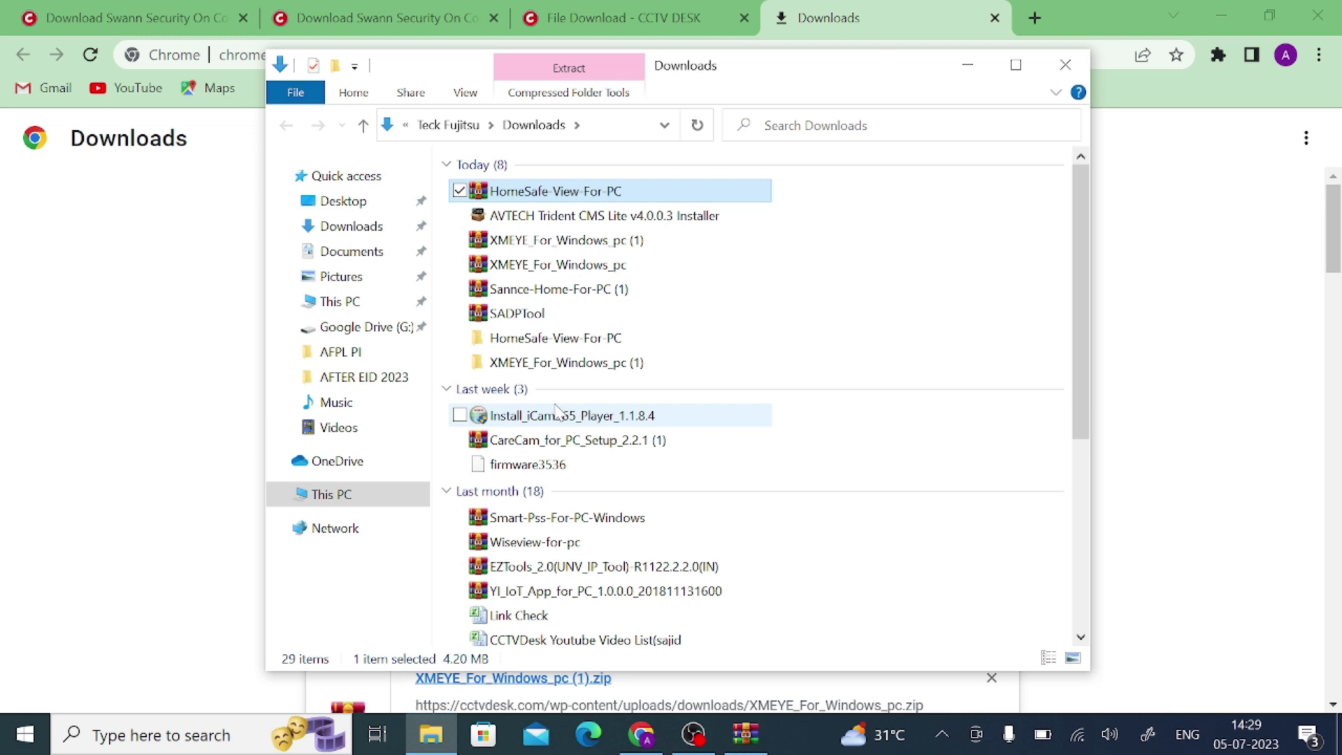
# - Open the extracted HomeSafe-View-For-PC folder and bring up actions for its setup application
pyautogui.moveTo(551, 346)
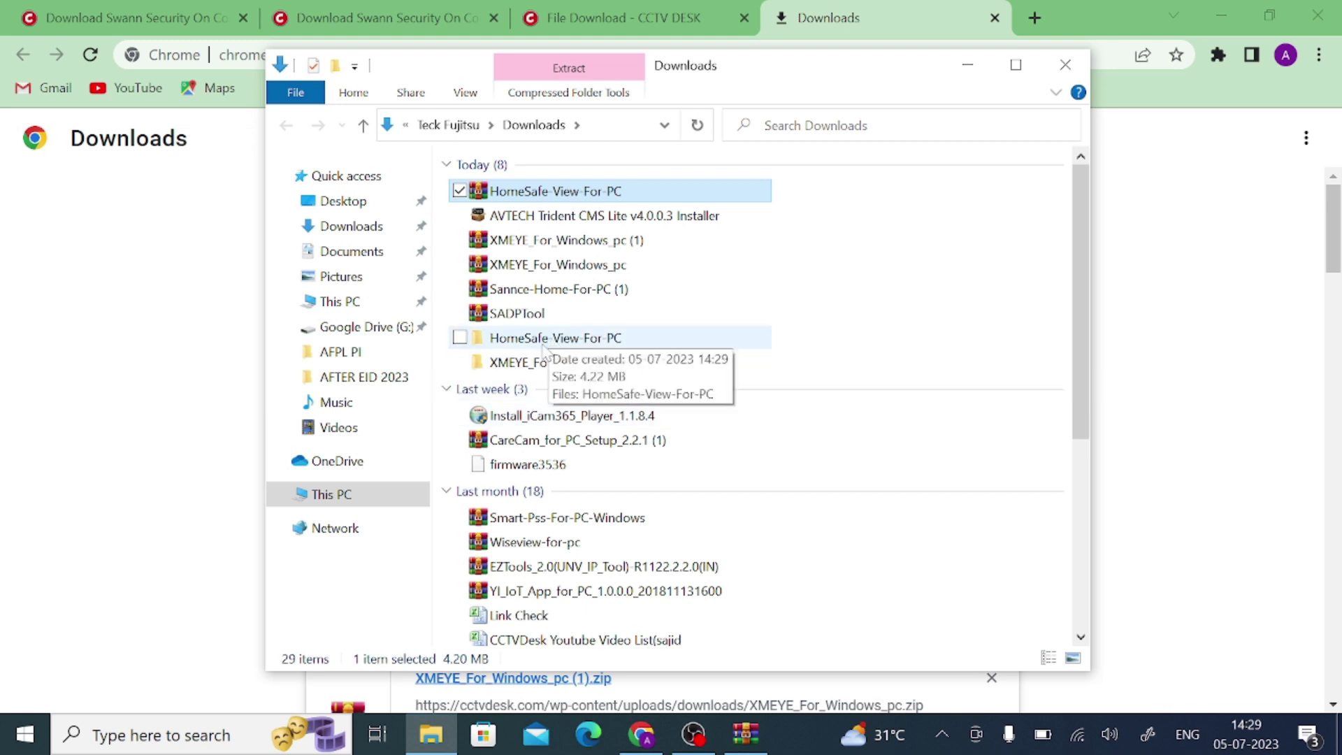
pyautogui.doubleClick(551, 343)
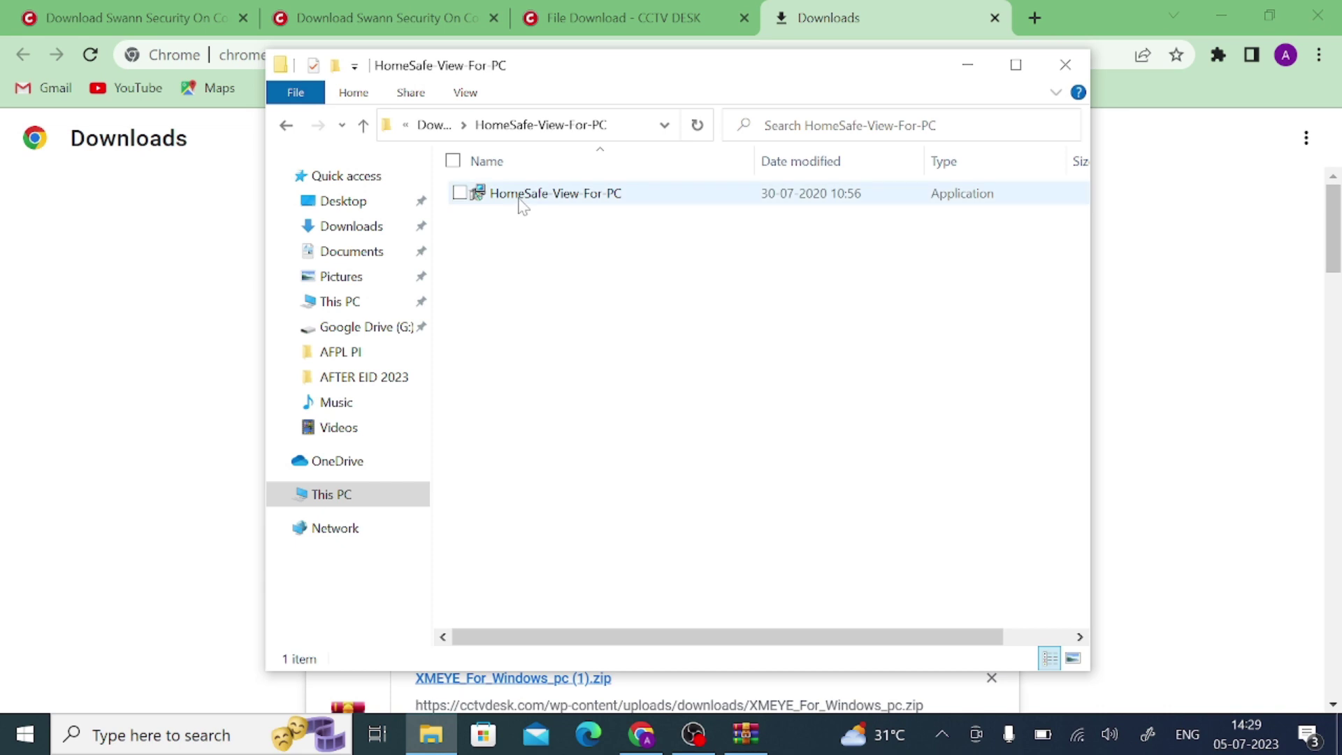
pyautogui.moveTo(520, 205)
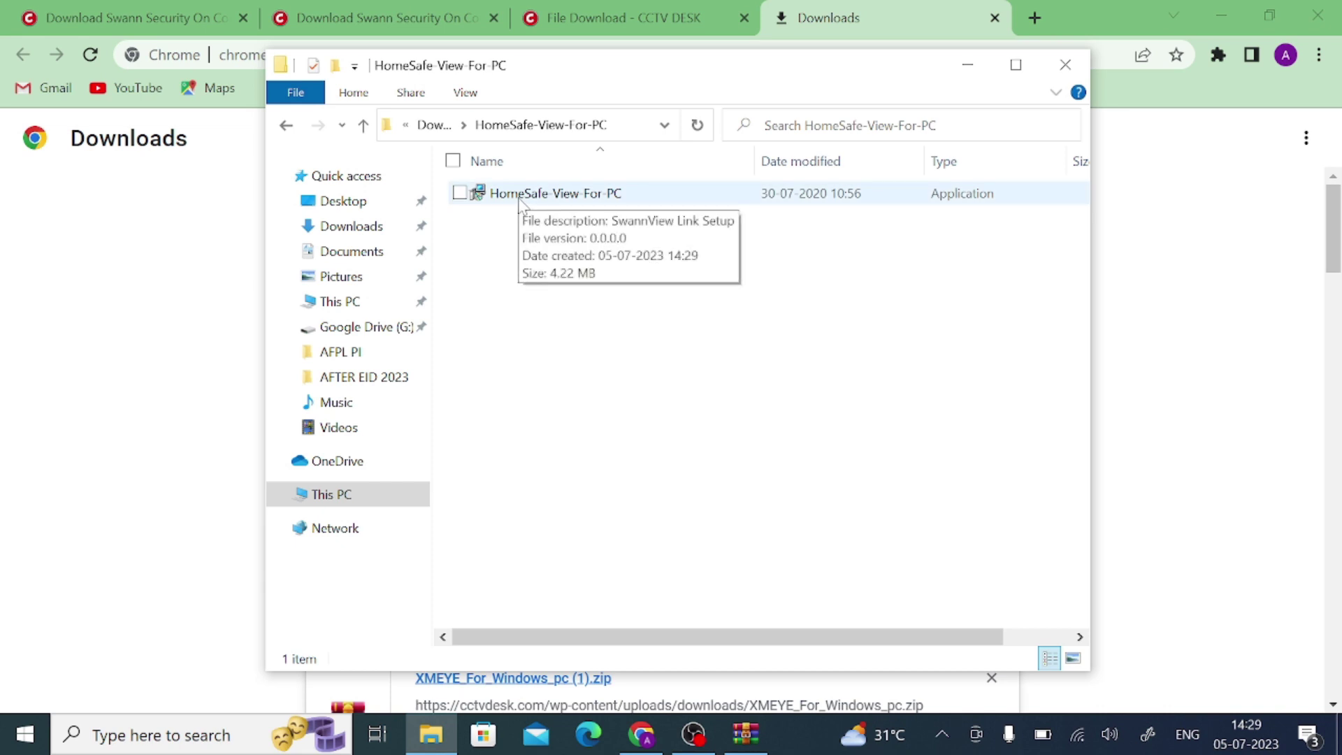
pyautogui.click(521, 203)
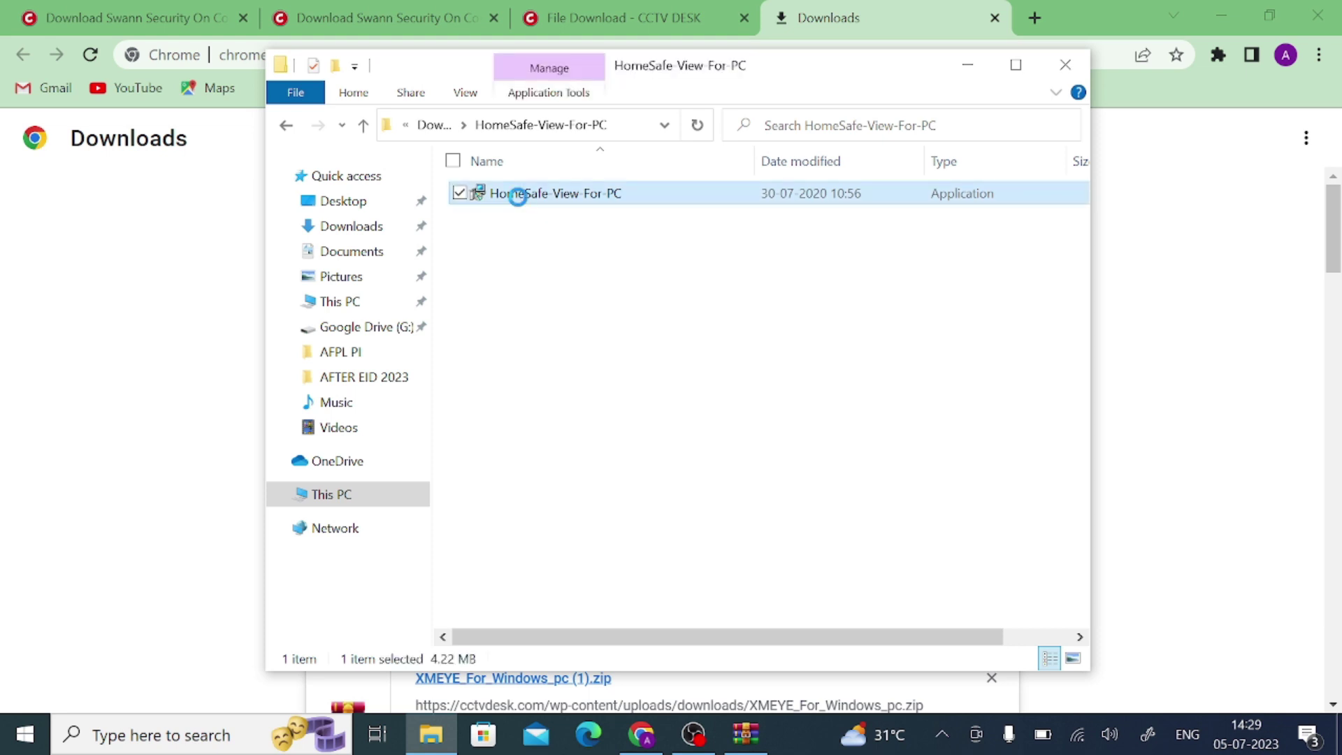
pyautogui.rightClick(521, 203)
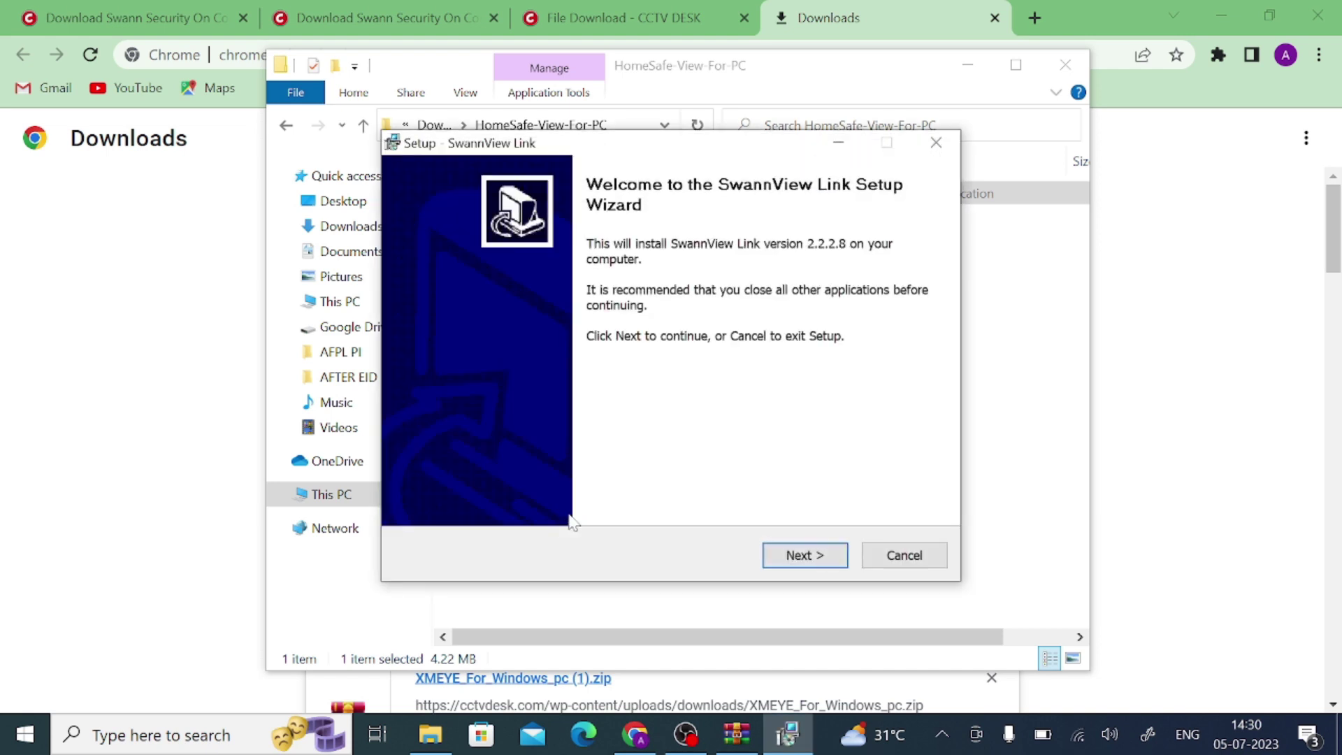
# - Install SwannView Link with default folder, Start Menu folder and desktop icon, then launch it
pyautogui.click(805, 556)
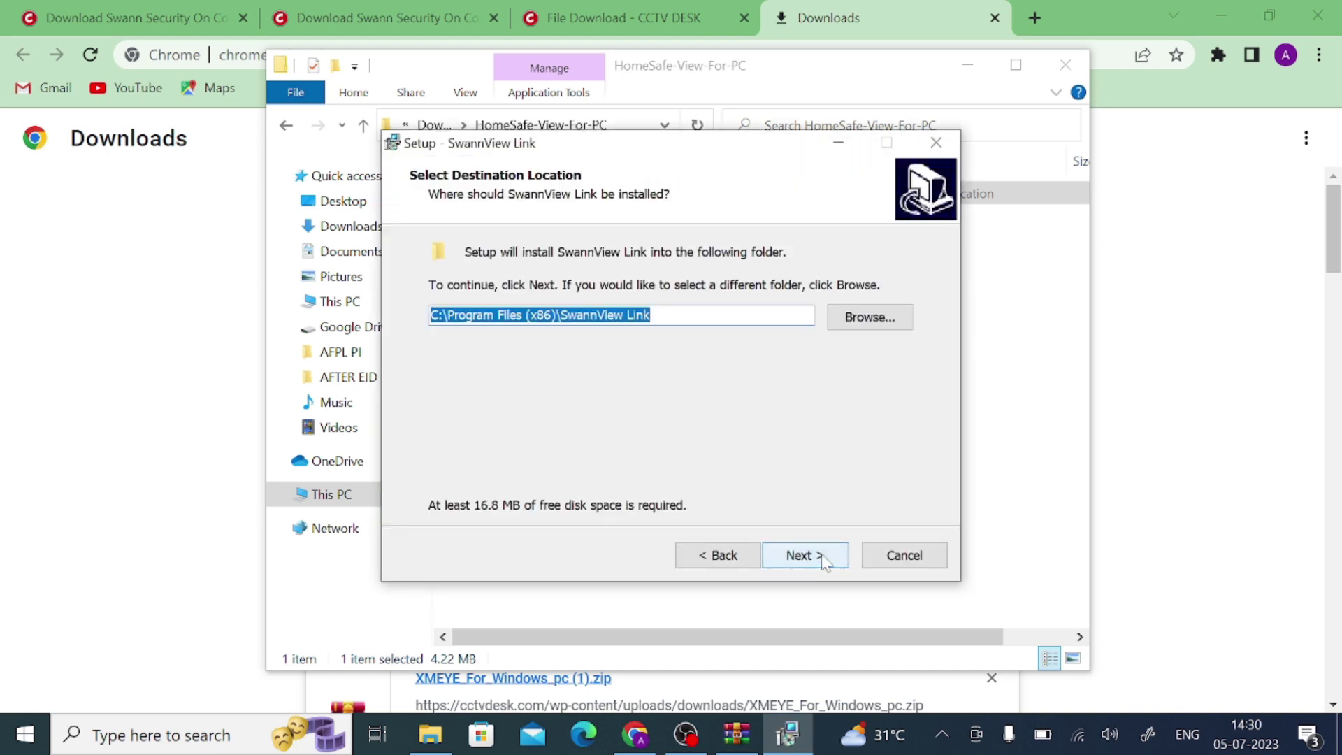
pyautogui.click(804, 555)
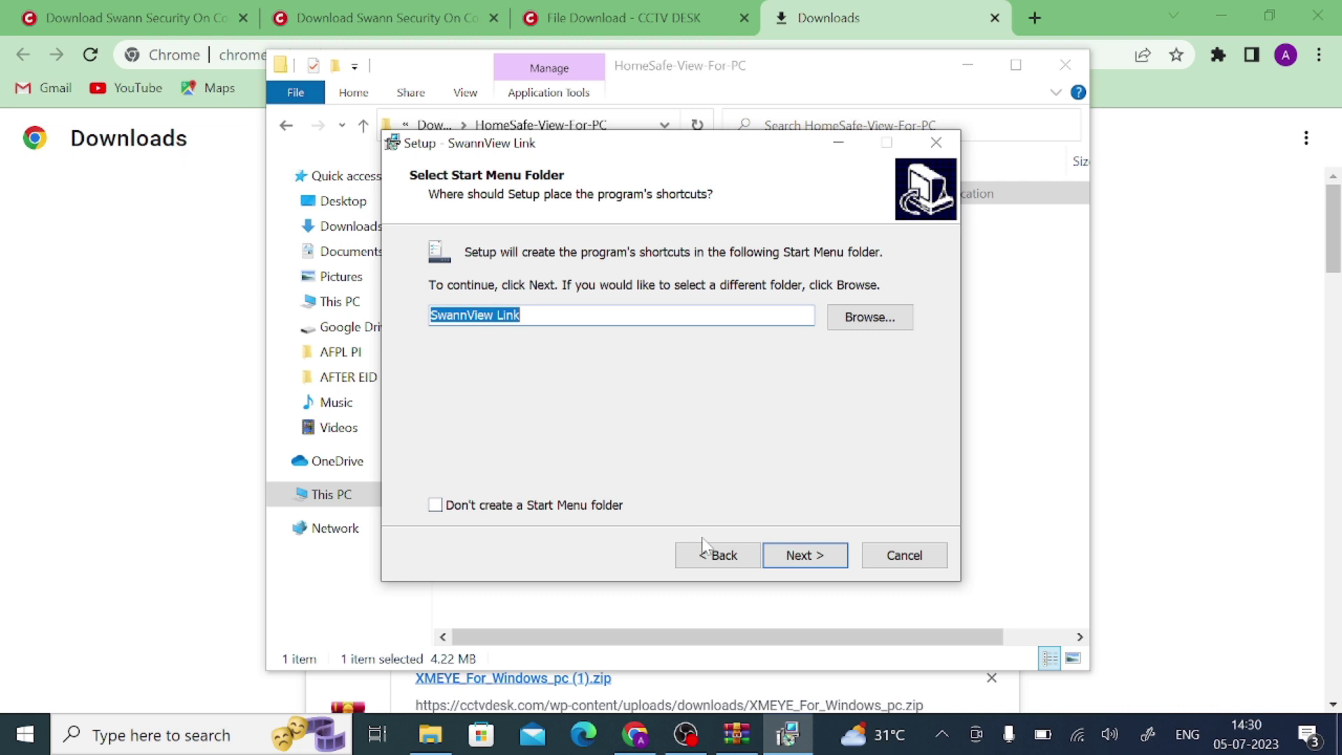
pyautogui.click(816, 558)
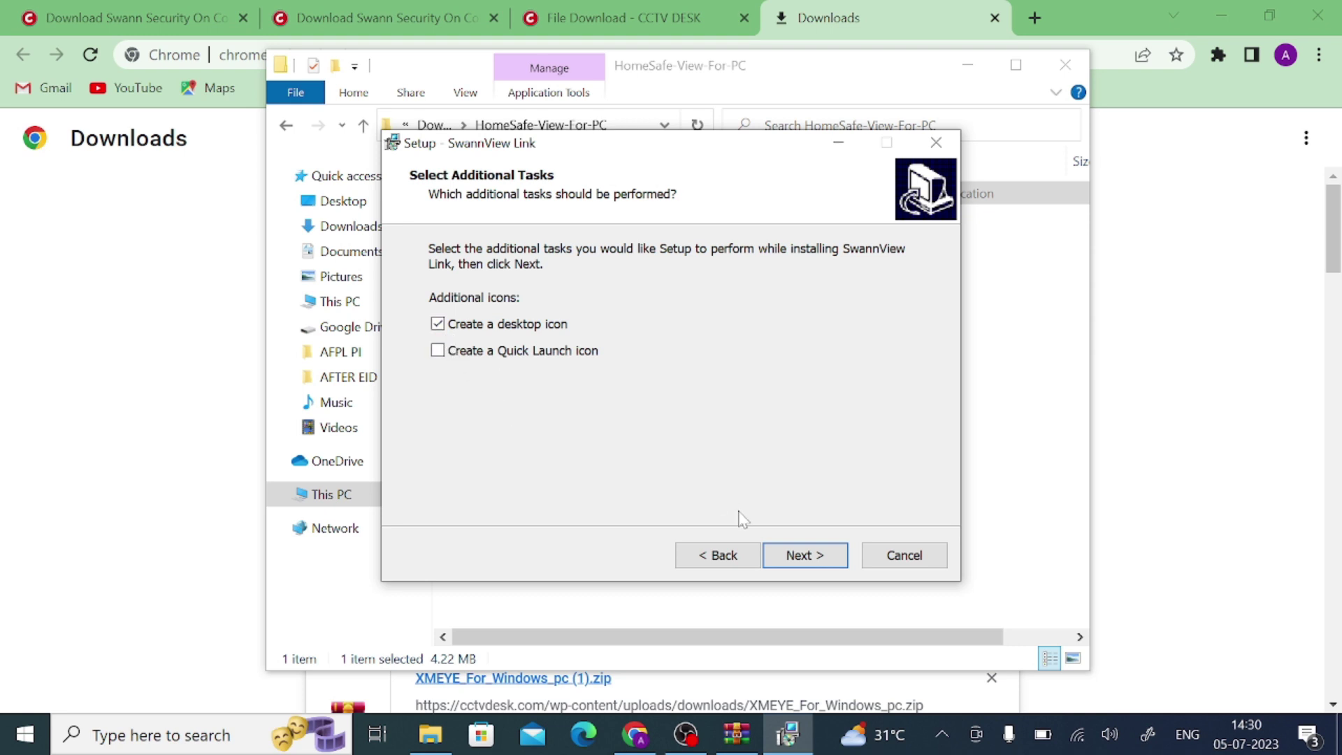
pyautogui.click(793, 560)
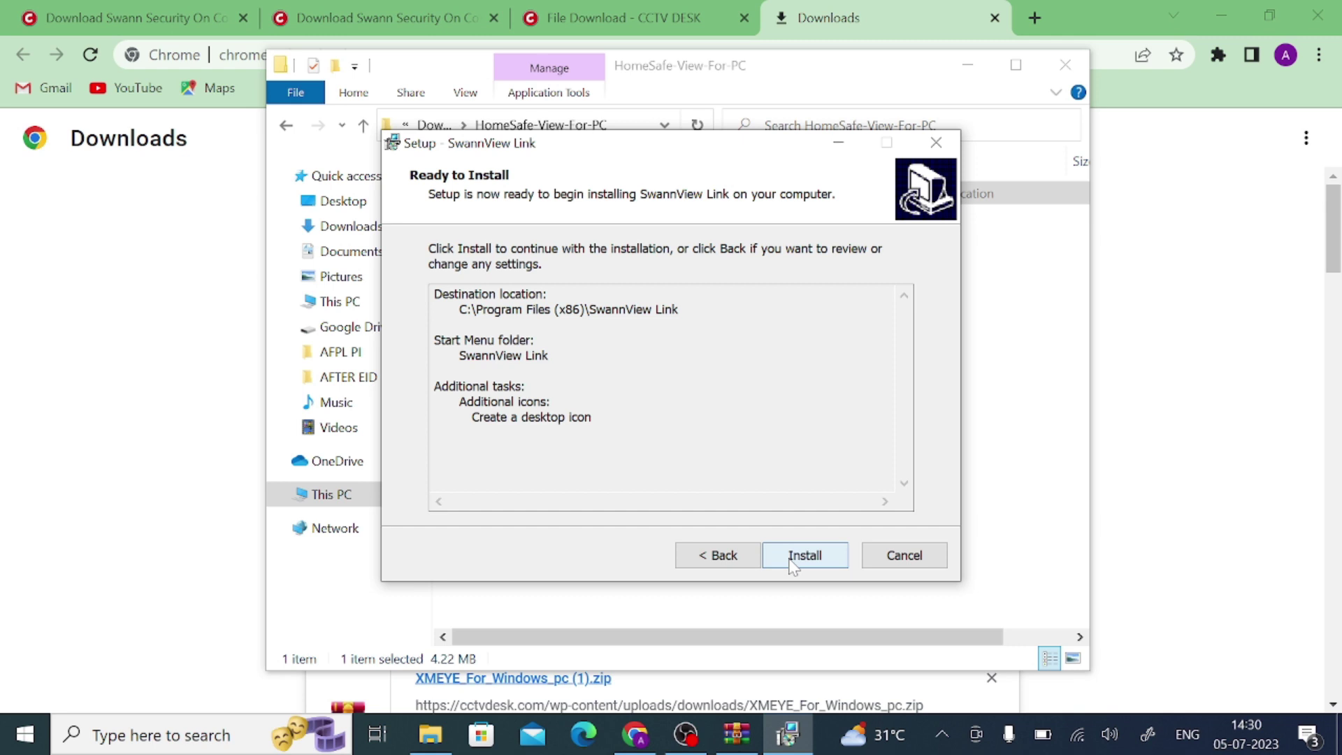
pyautogui.click(793, 560)
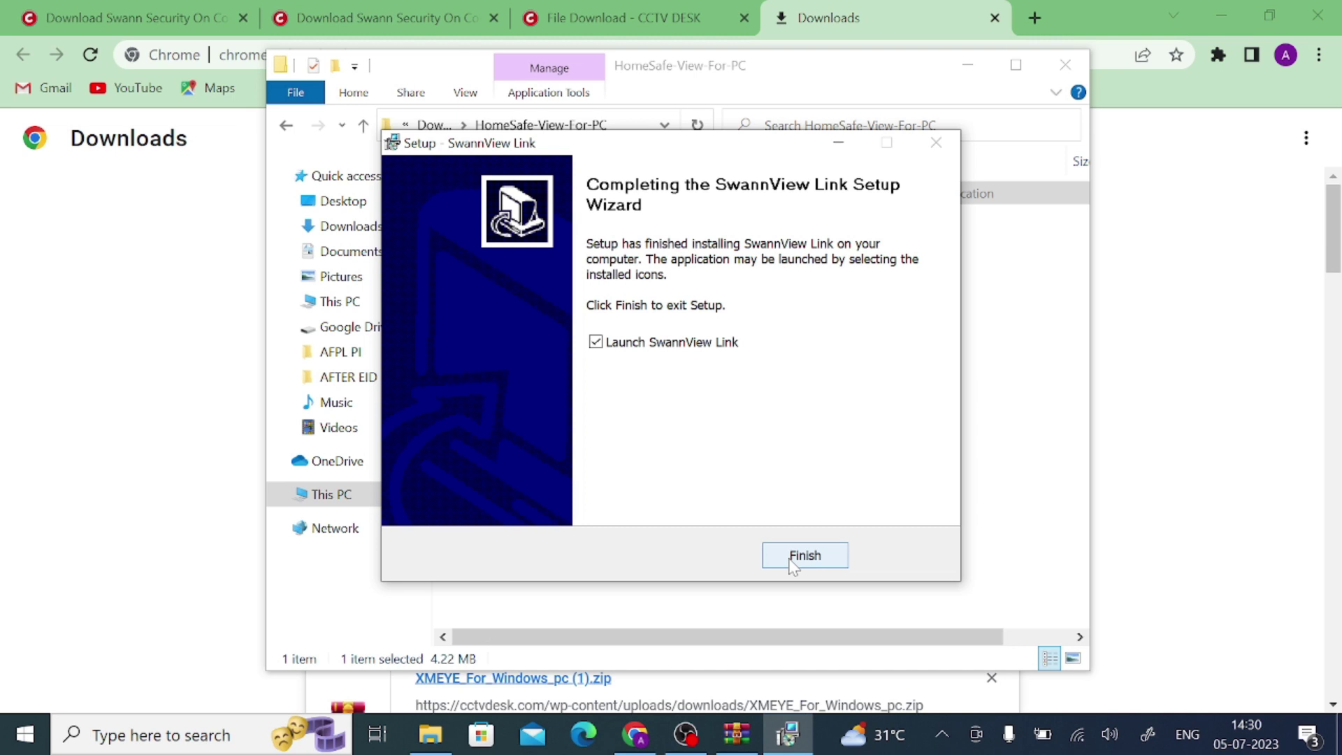
pyautogui.click(794, 560)
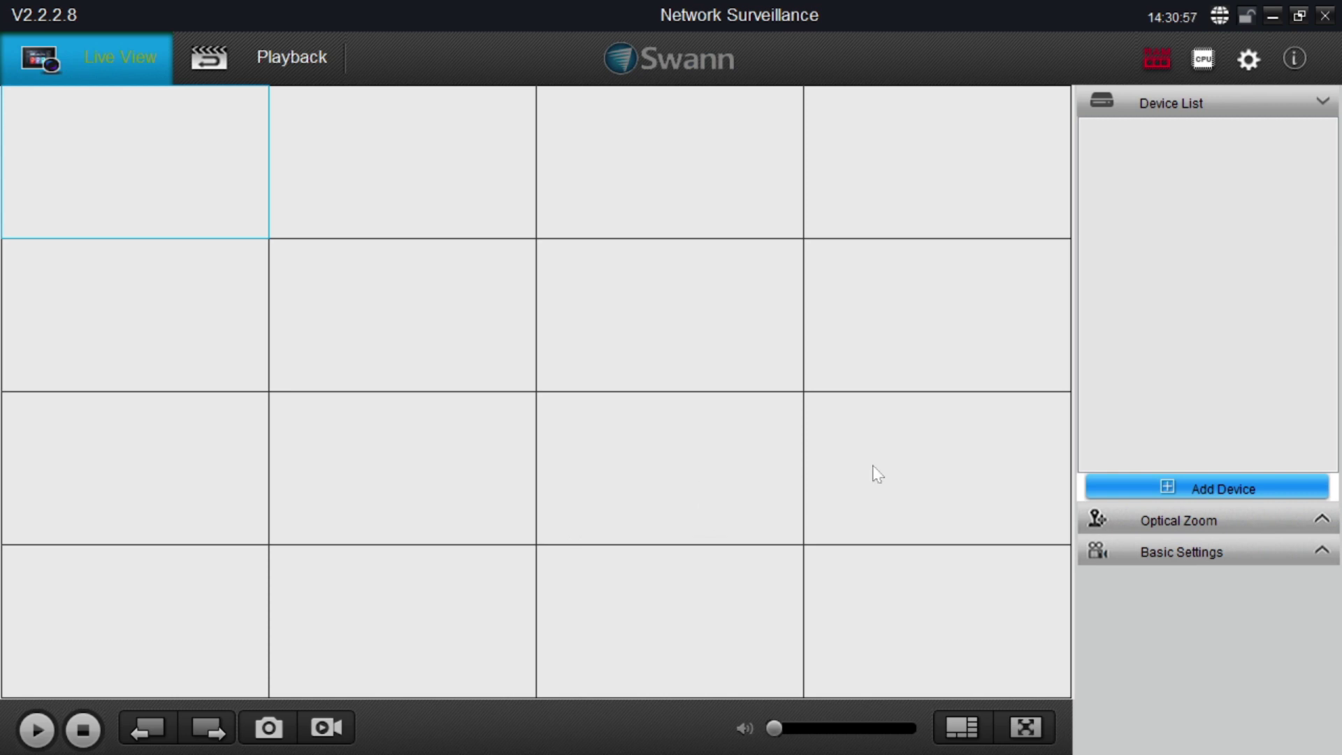
# - Open the Add Device dialog from the Device List panel
pyautogui.click(1188, 490)
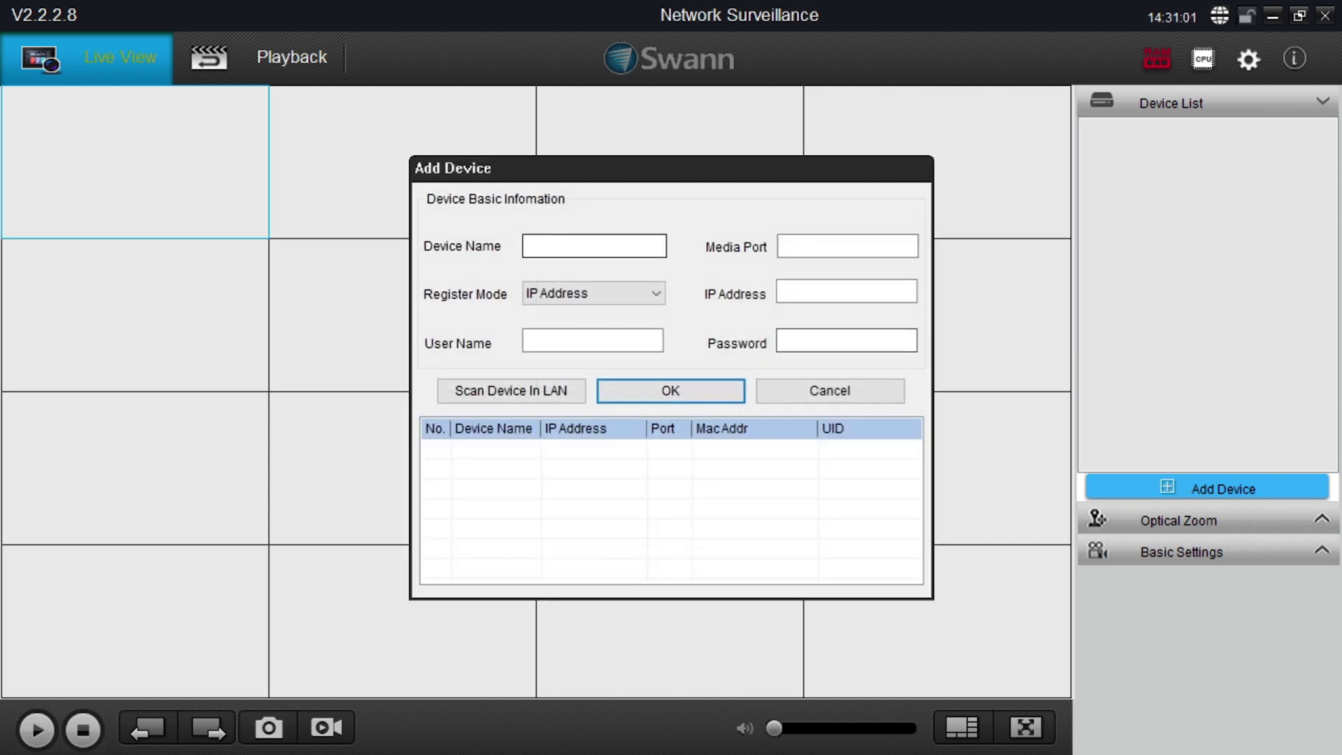
pyautogui.click(595, 245)
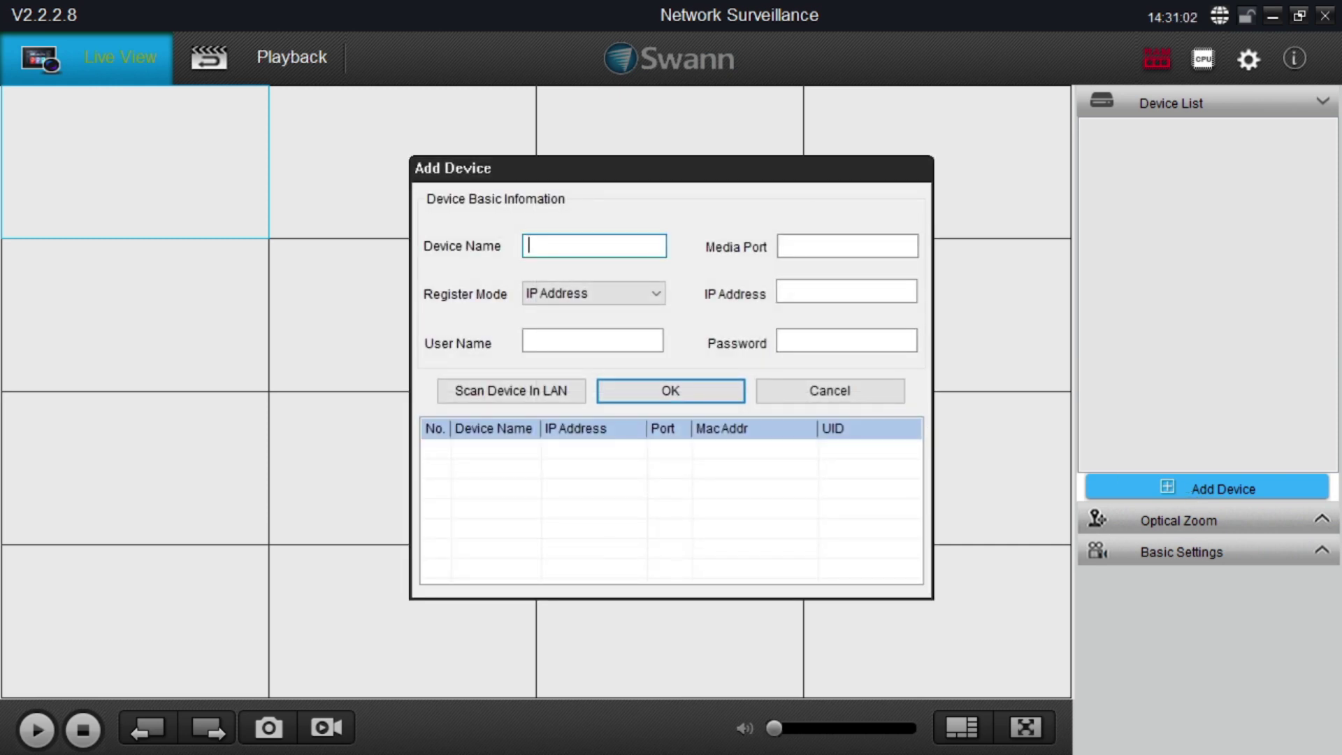
pyautogui.click(497, 392)
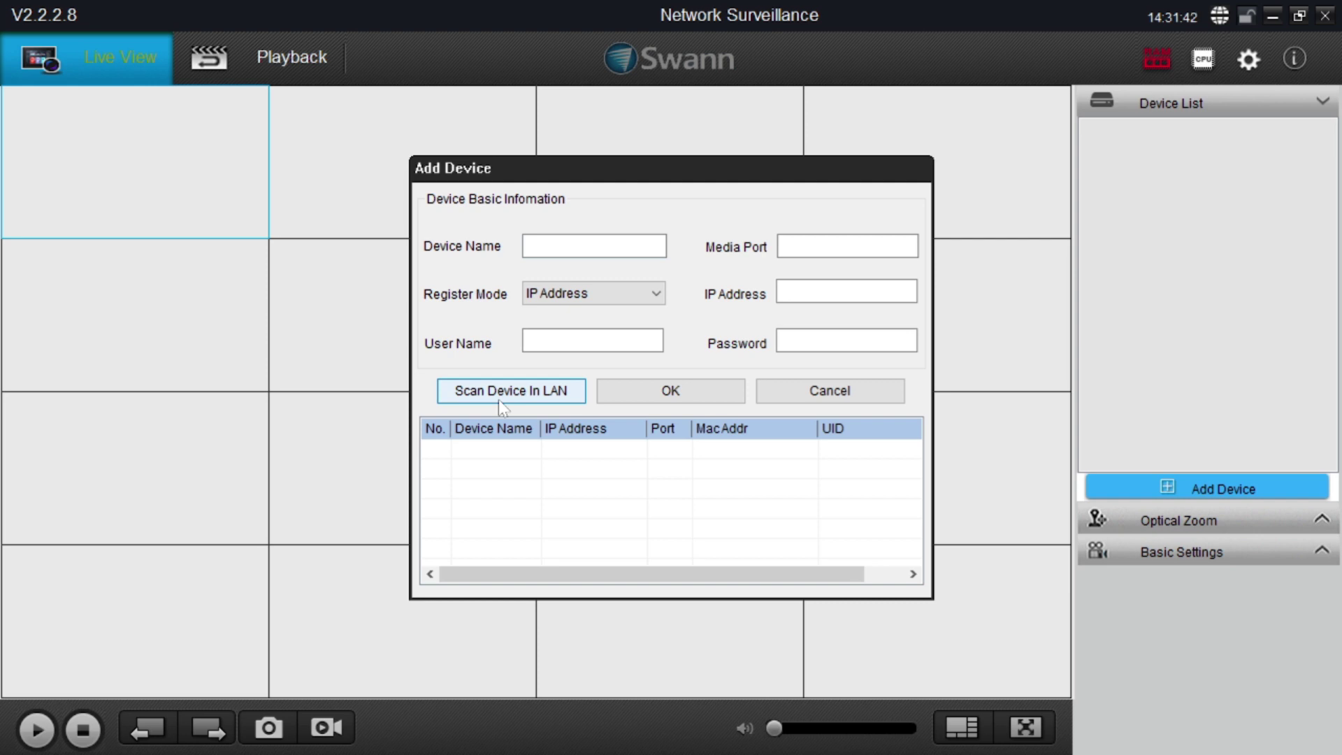
pyautogui.click(602, 245)
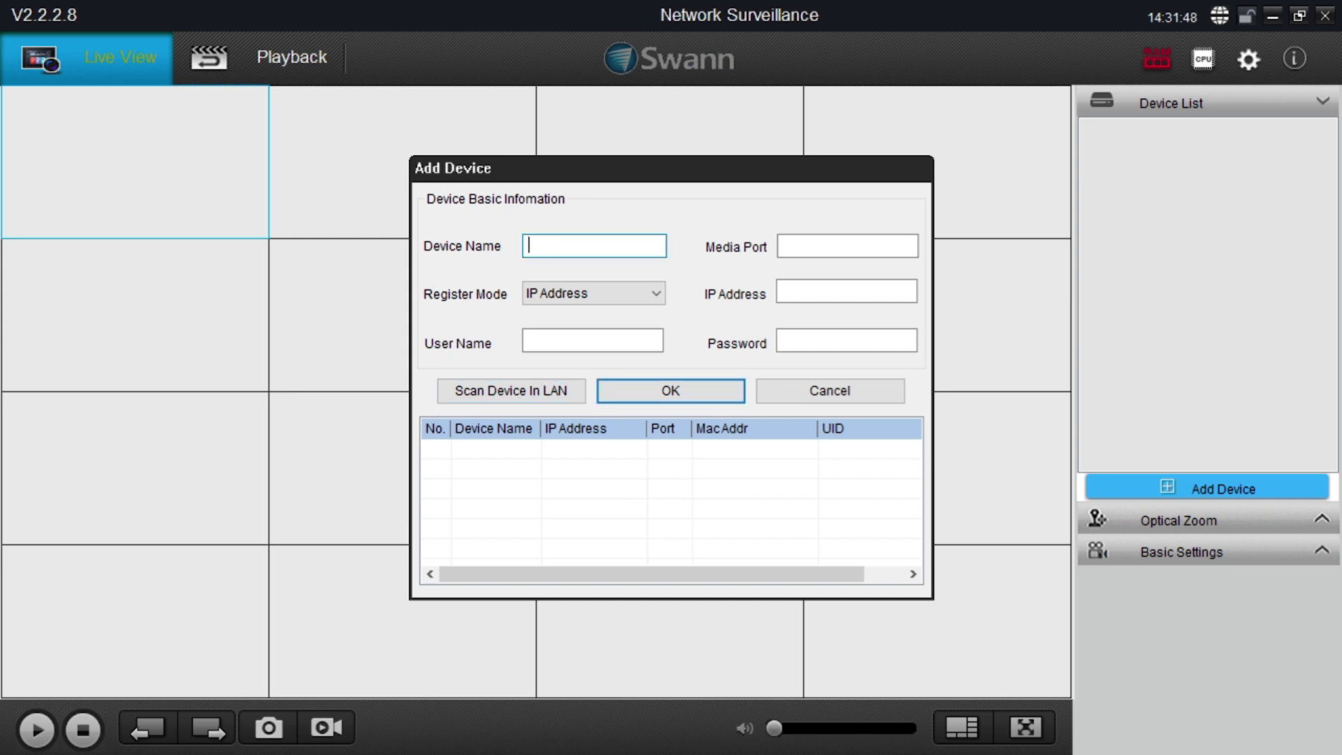
pyautogui.click(589, 293)
pyautogui.click(589, 293)
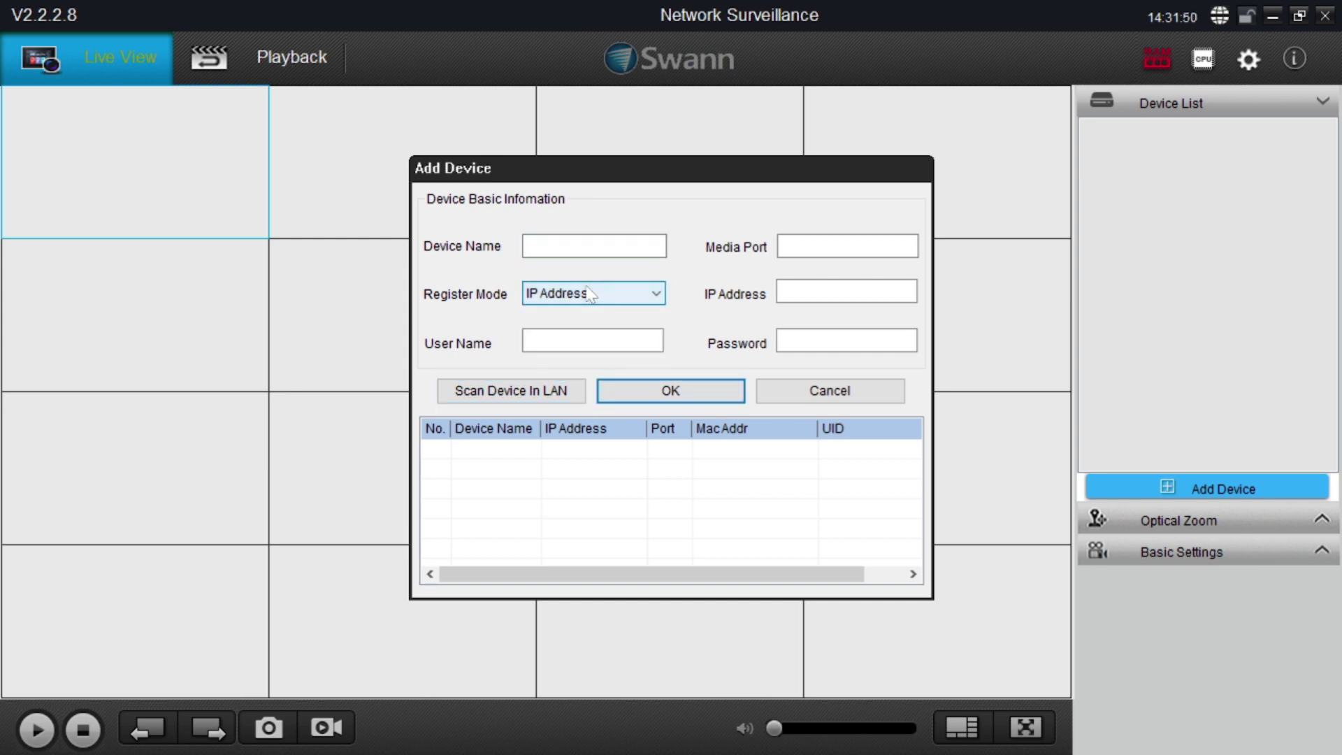
pyautogui.click(584, 246)
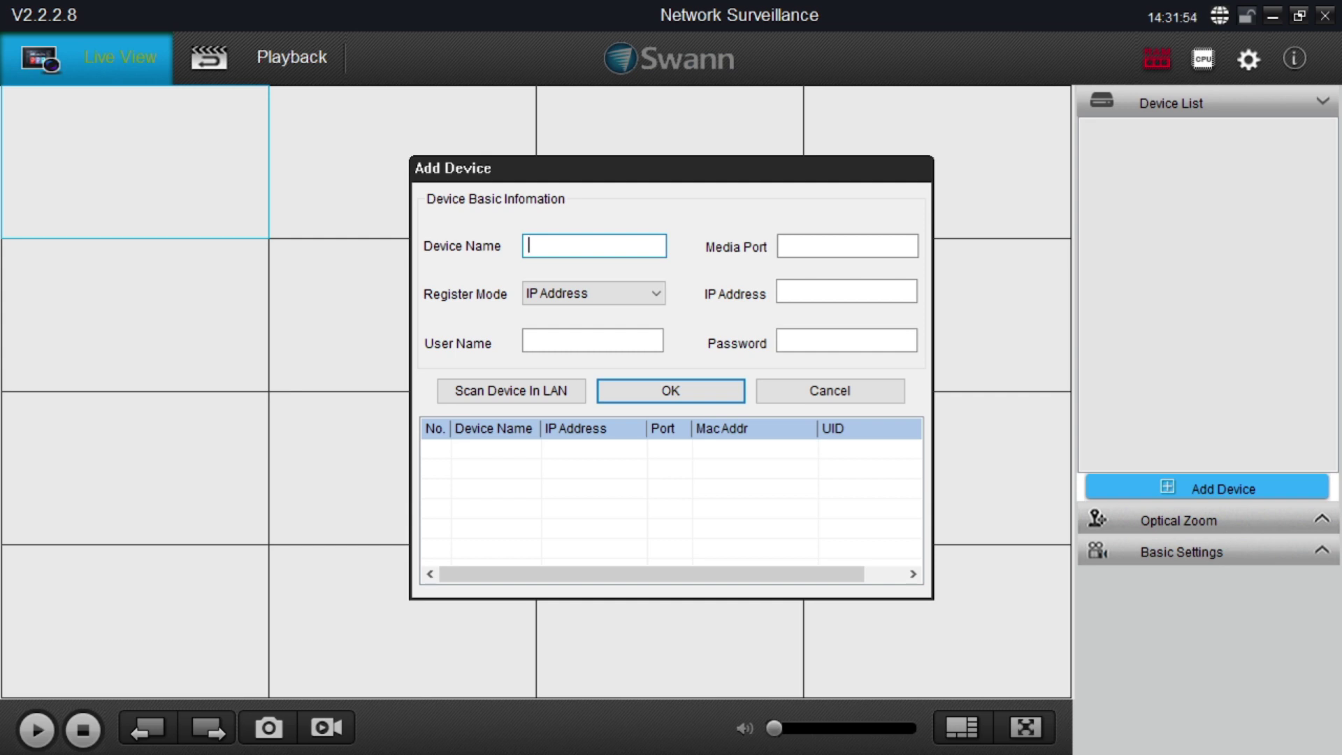
# - Enter TestDevice as the device name
pyautogui.write('TestDevivice')
pyautogui.press('Tab')
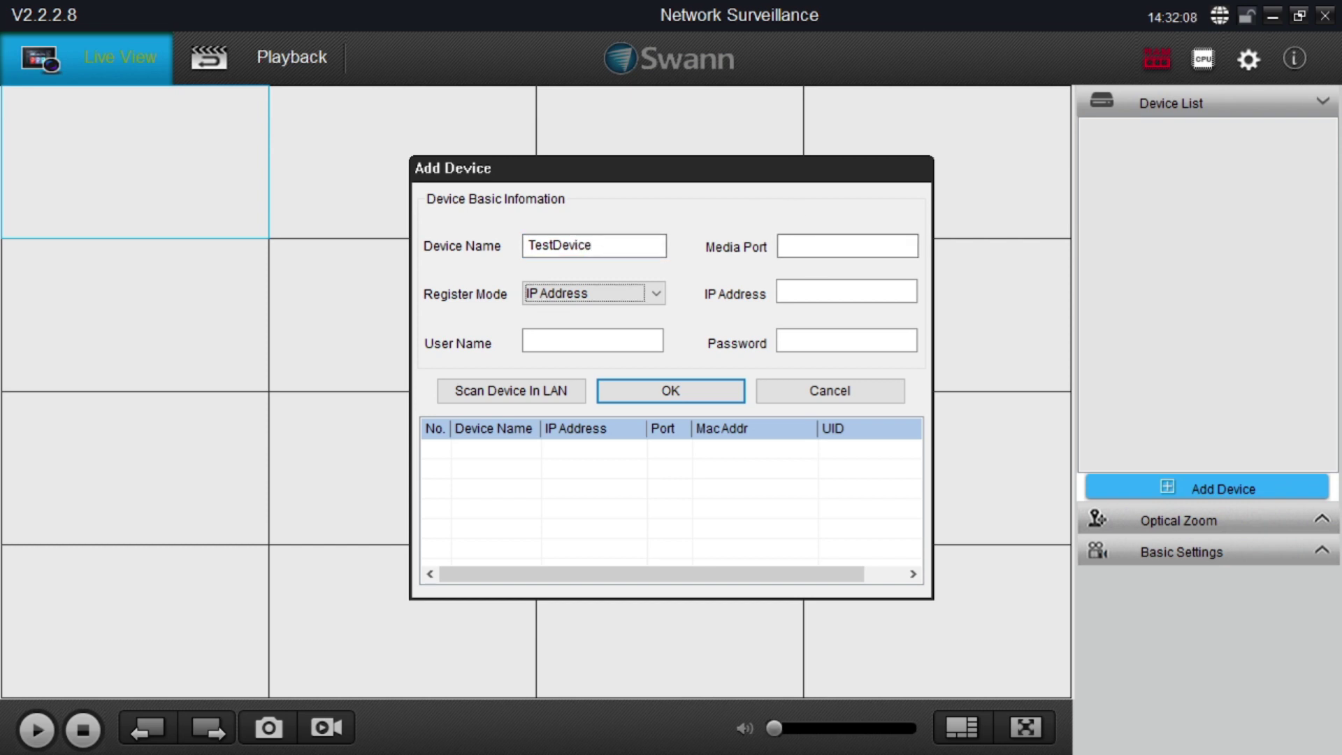
# - Set the media port to 6036 and check the Register Mode choices
pyautogui.click(813, 246)
pyautogui.write('60')
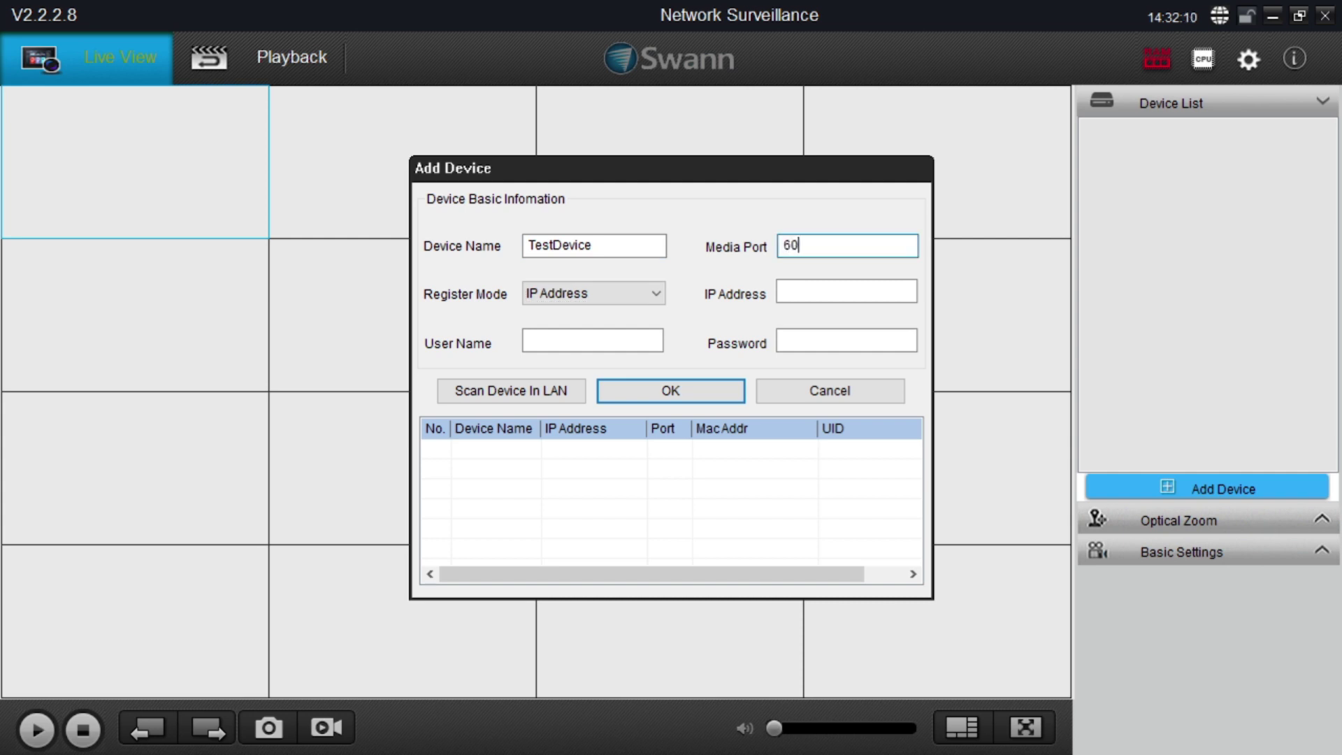
pyautogui.write('36')
pyautogui.click(598, 297)
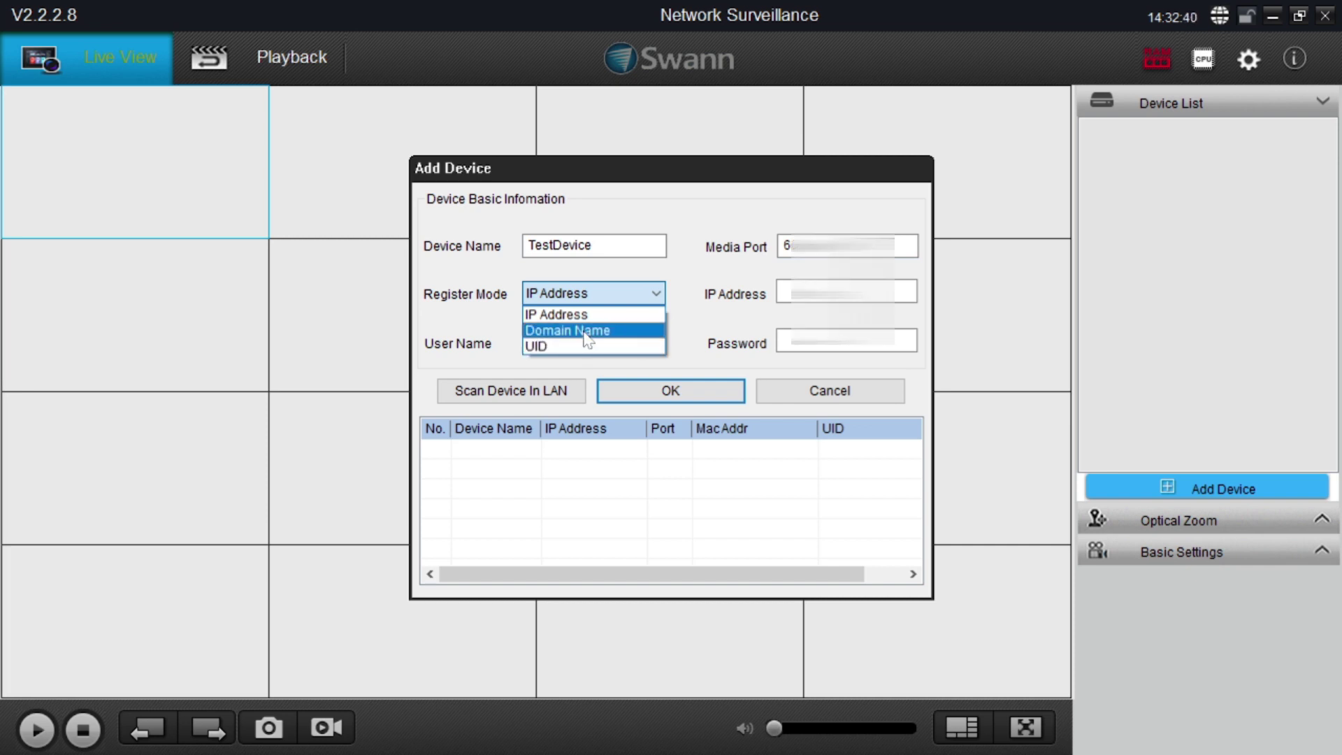
# - Keep IP Address register mode and enter the device's IP address
pyautogui.click(588, 321)
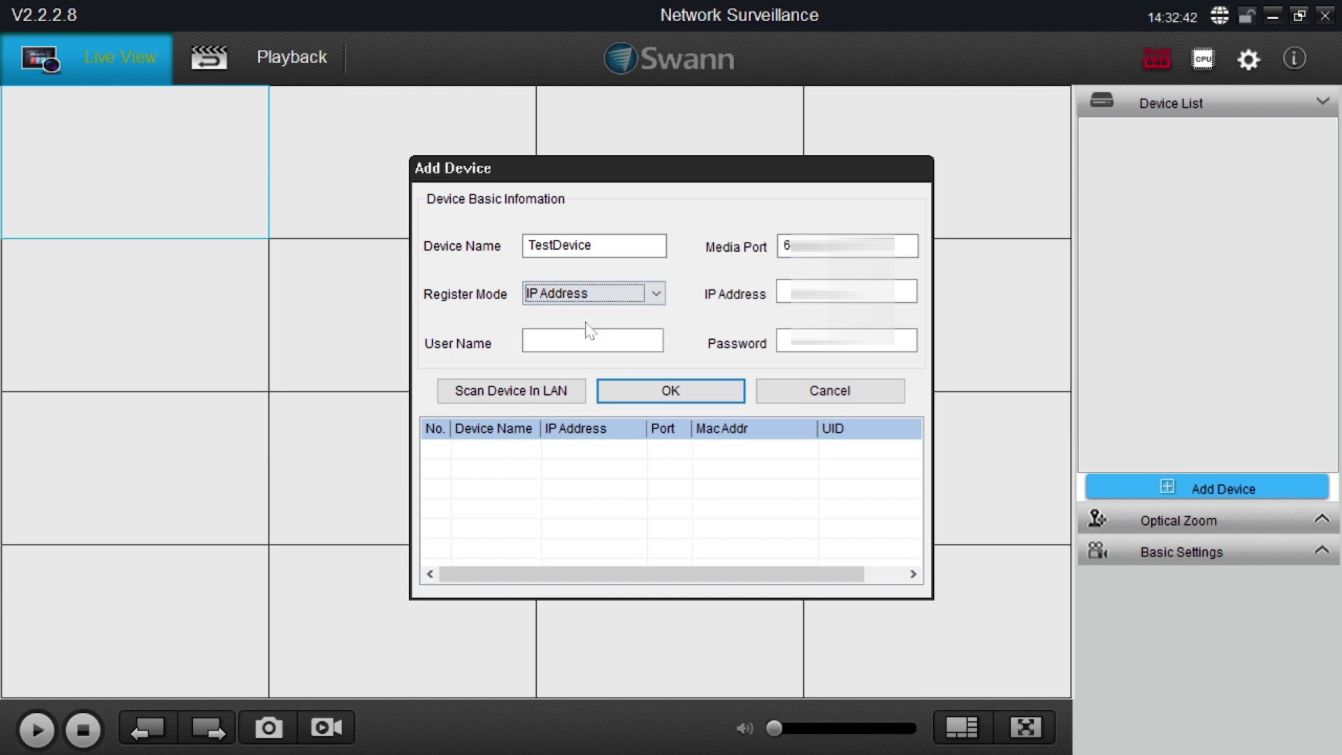
pyautogui.click(786, 292)
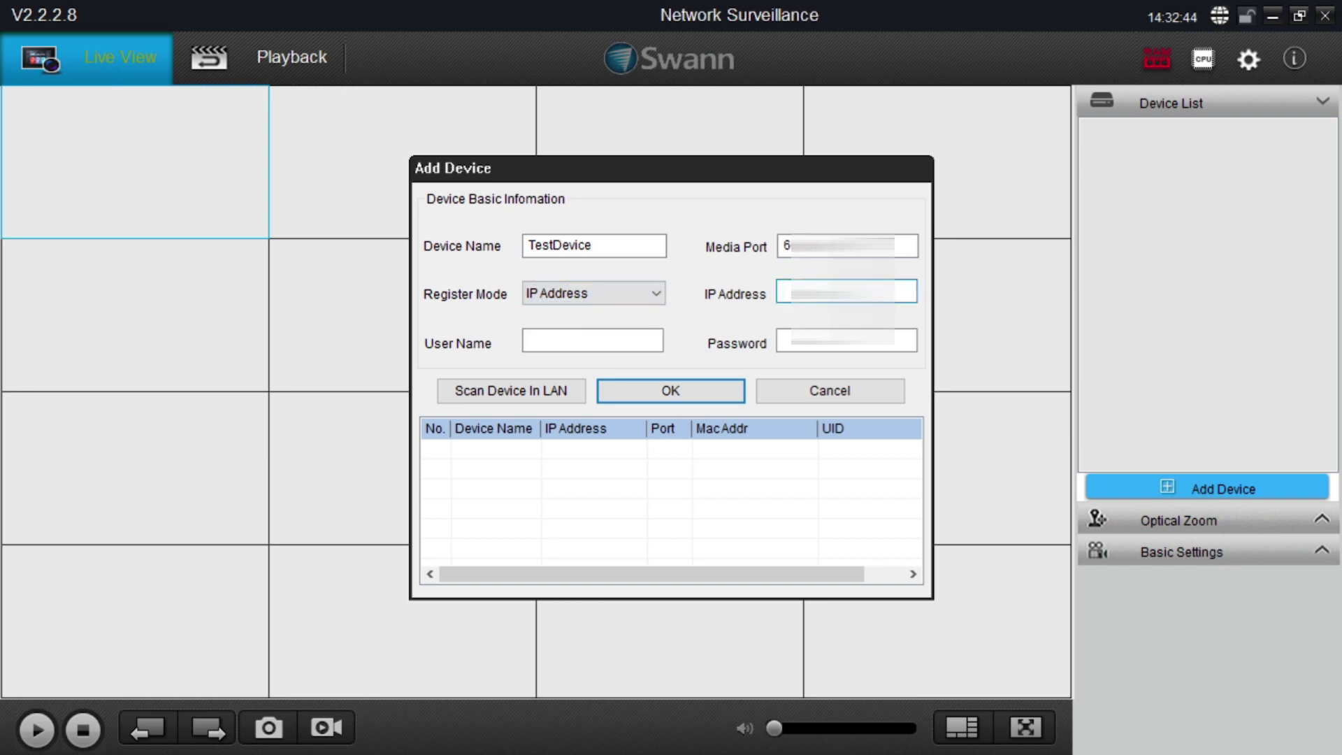
pyautogui.write('1')
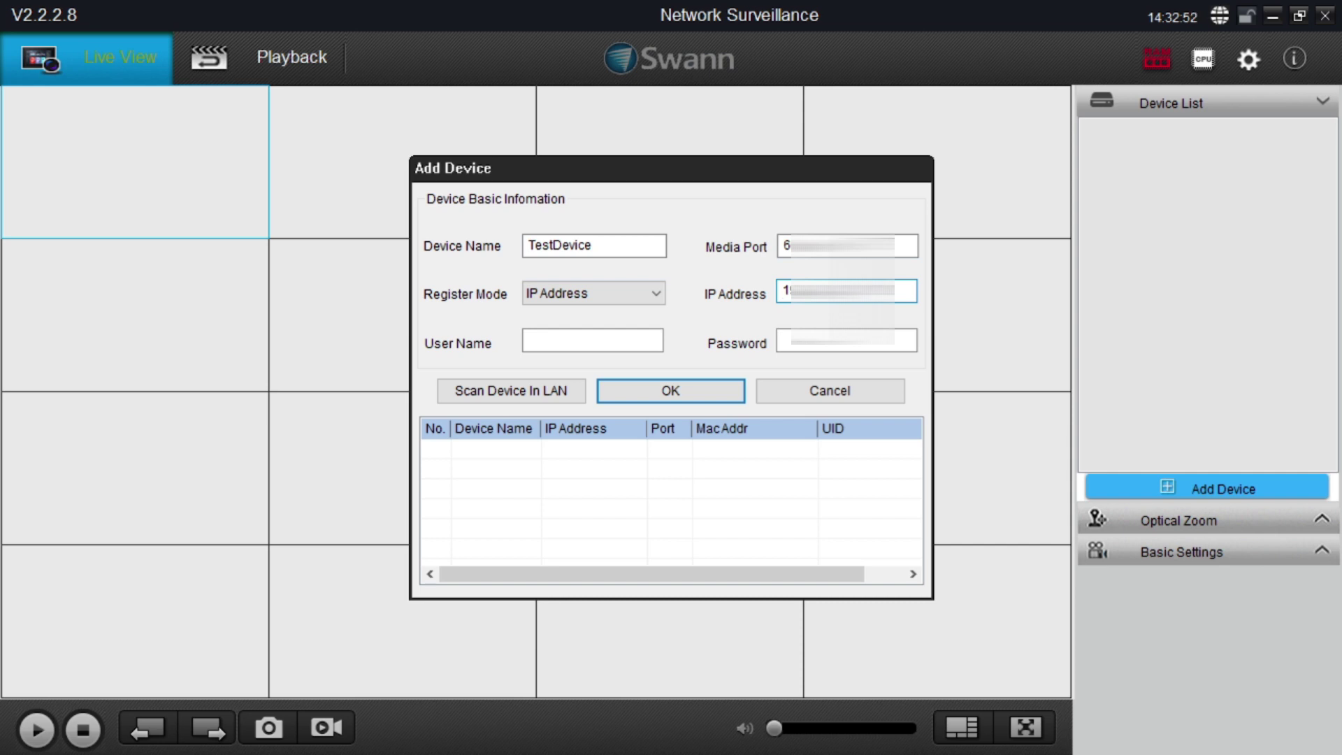
pyautogui.hotkey('shift', 'Tab')
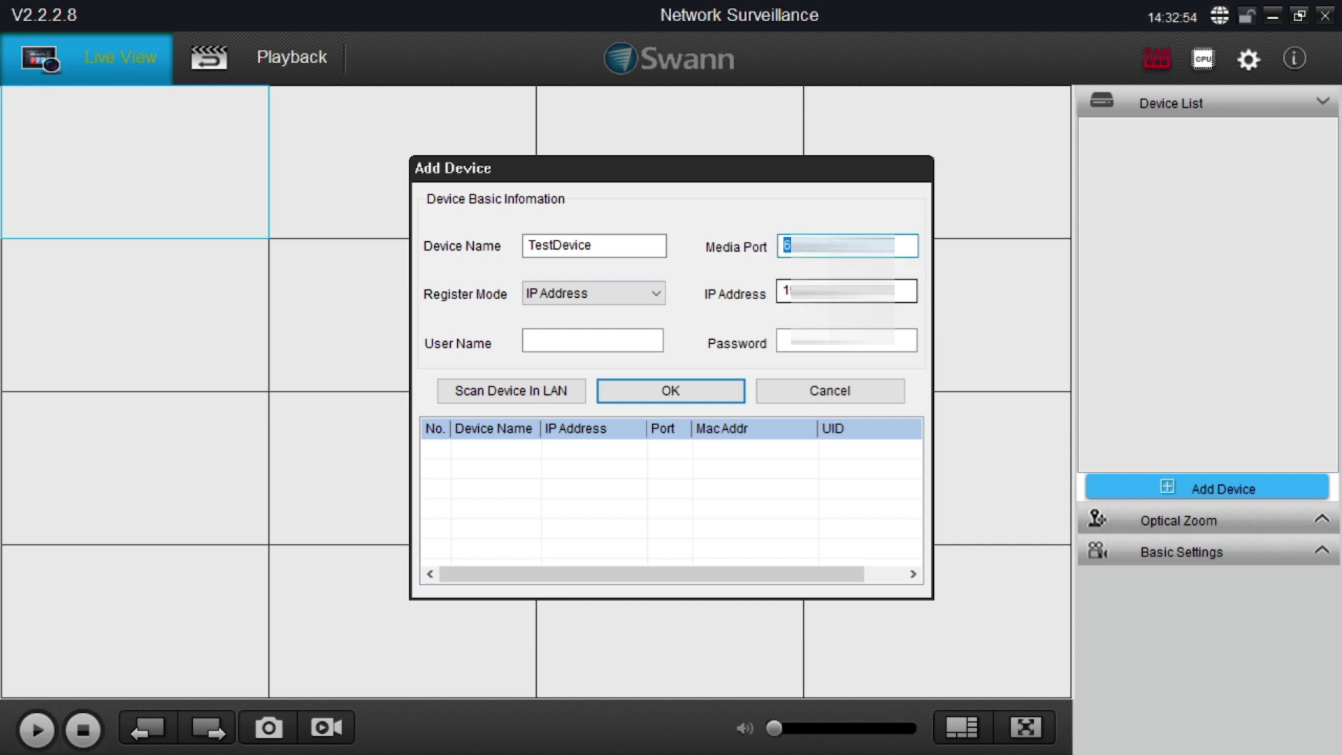
# - Fill in the device's login user name and password
pyautogui.click(601, 344)
pyautogui.write('a')
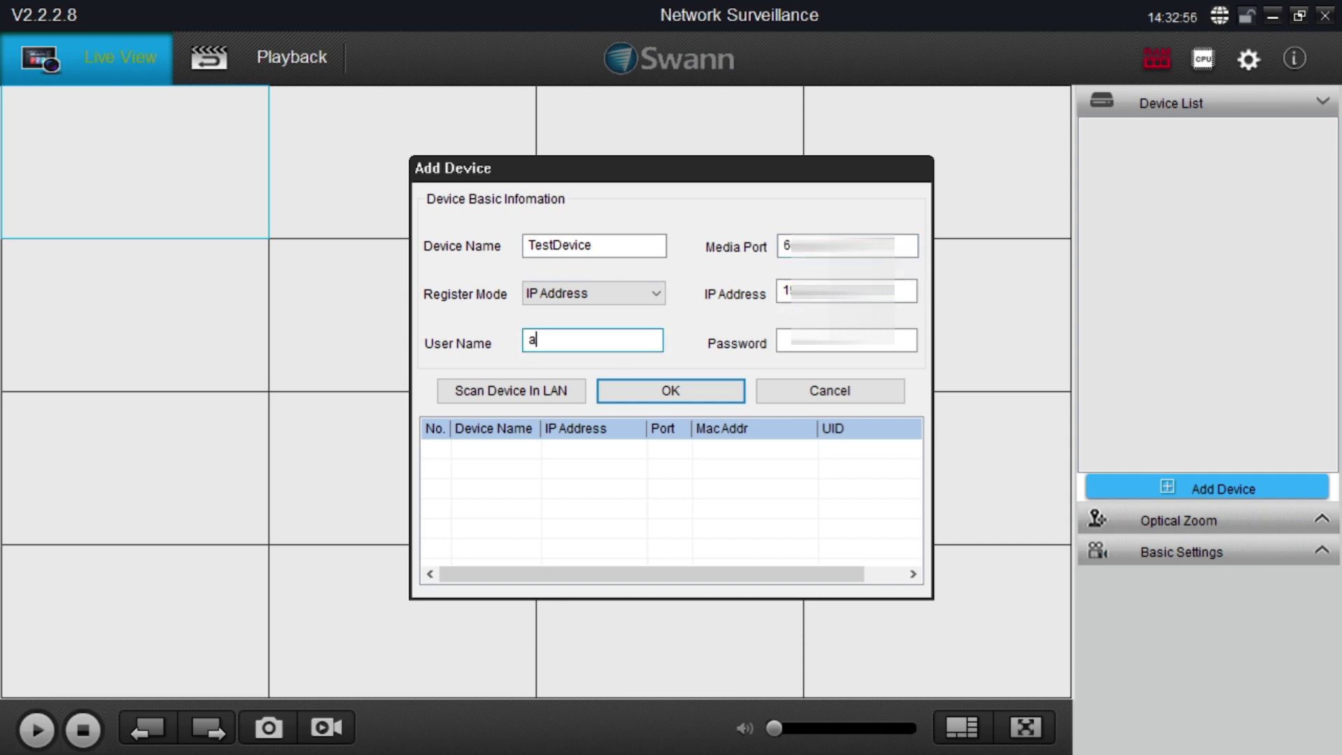
pyautogui.write('dmin')
pyautogui.press('Tab')
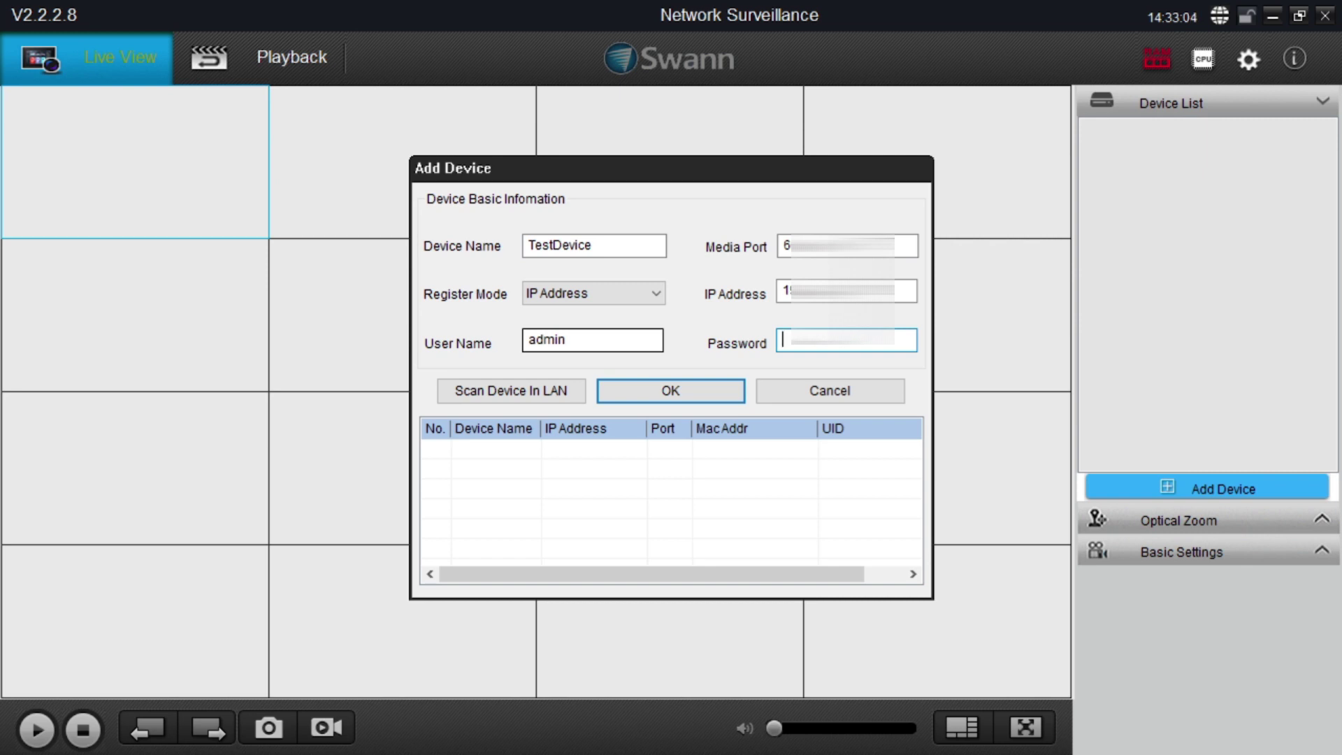
pyautogui.write('1')
# - Save TestDevice to the Device List and maximise the first live-view pane
pyautogui.click(667, 399)
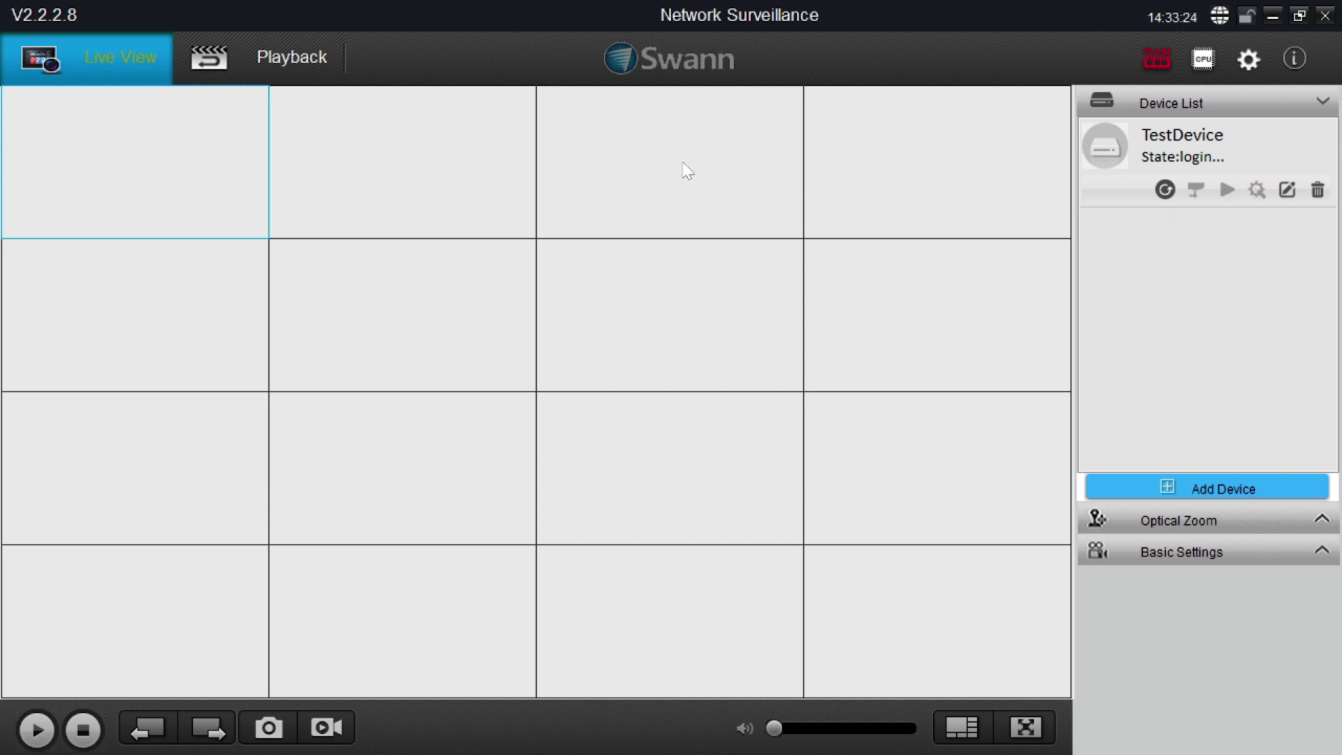
pyautogui.doubleClick(152, 153)
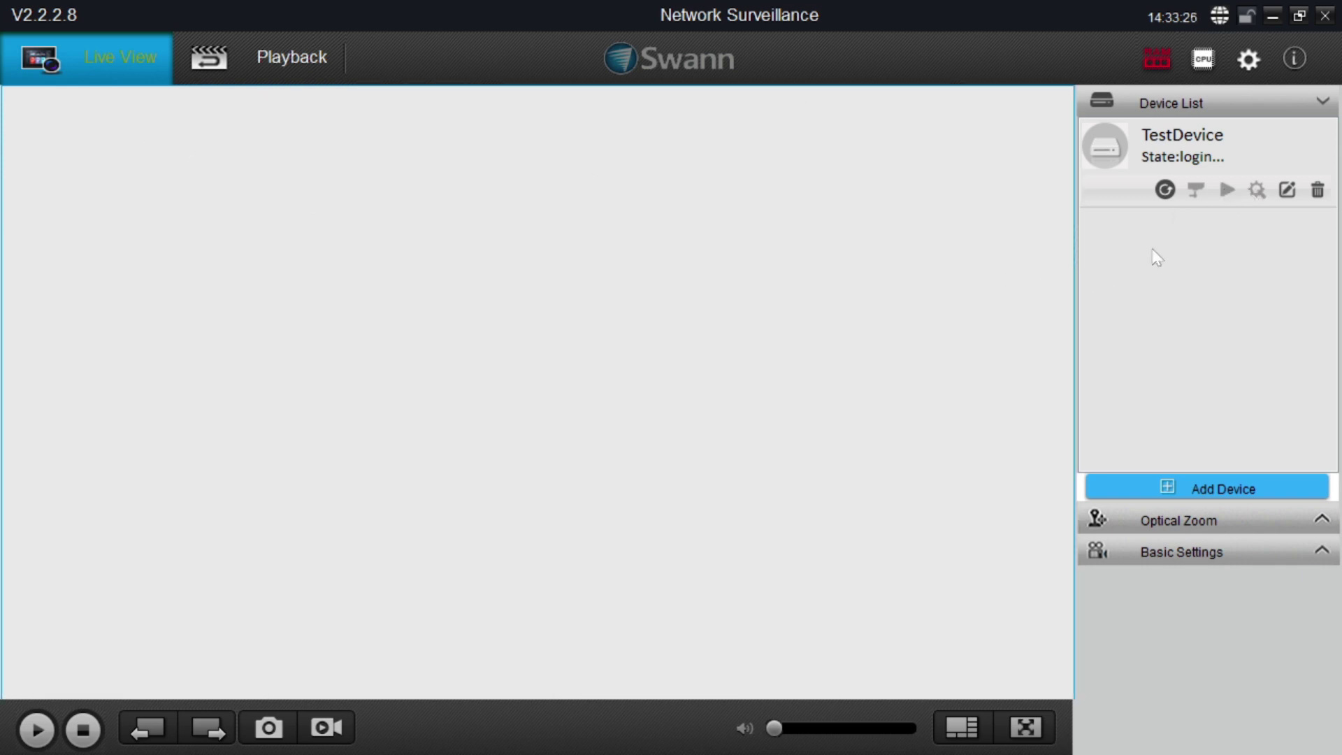